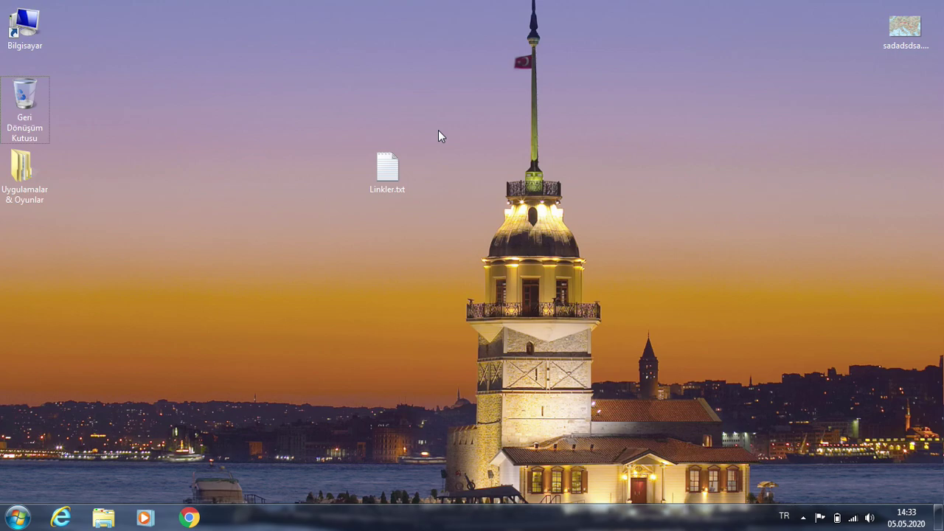
{"action": "left_click_drag", "start_coordinate": [443, 133], "coordinate": [343, 228]}
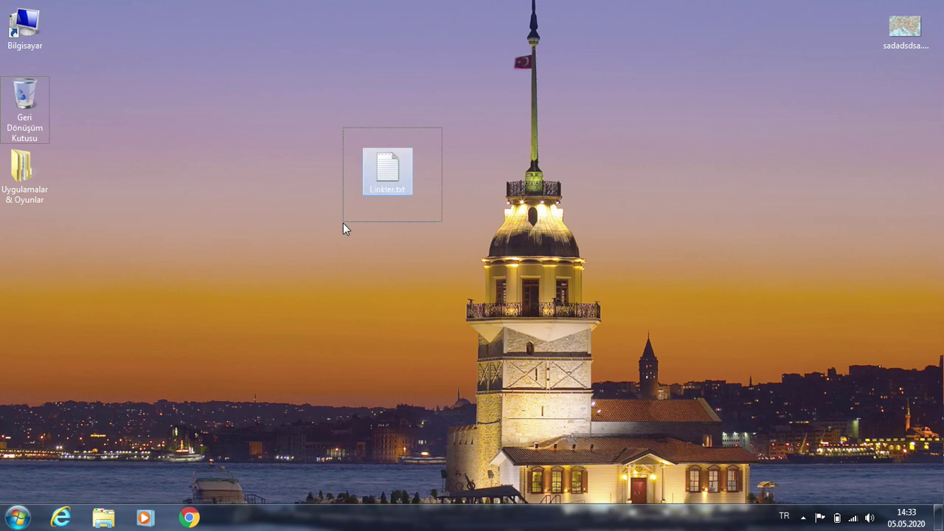
{"action": "right_click", "coordinate": [640, 174]}
{"action": "left_click", "coordinate": [673, 219]}
{"action": "right_click", "coordinate": [674, 219]}
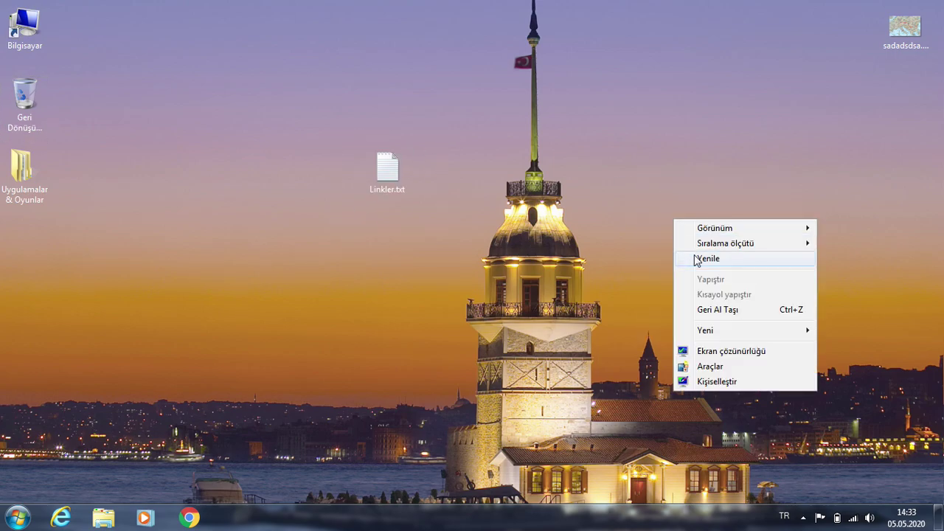
{"action": "left_click", "coordinate": [694, 258]}
{"action": "right_click", "coordinate": [693, 255]}
{"action": "left_click", "coordinate": [729, 295]}
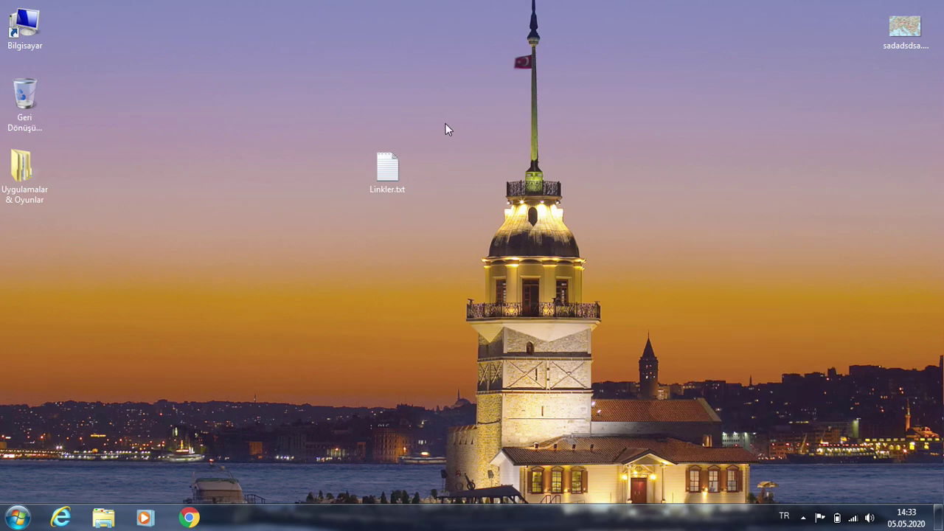
{"action": "left_click_drag", "start_coordinate": [441, 133], "coordinate": [340, 206]}
{"action": "left_click_drag", "start_coordinate": [465, 109], "coordinate": [332, 225]}
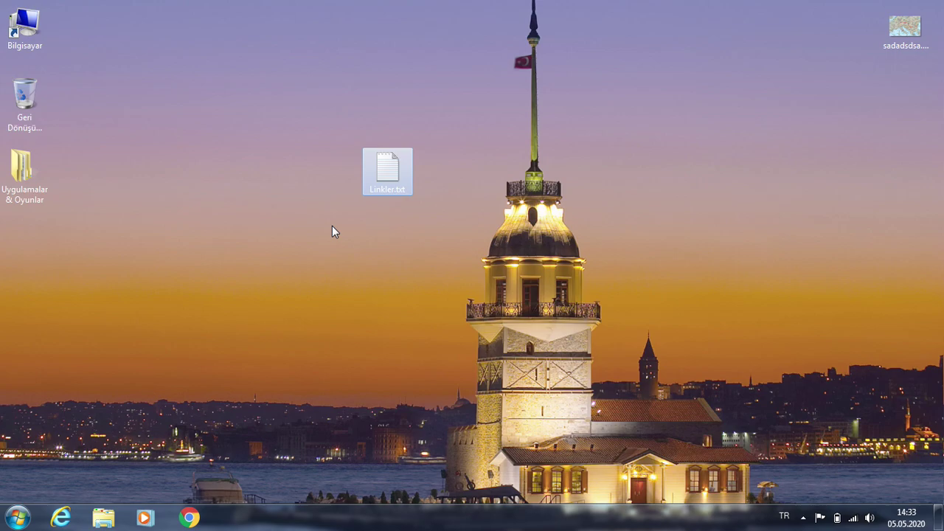
{"action": "left_click", "coordinate": [411, 112]}
Open the Computer window, look through the Age of Civilizations II folder from the favourites, and close the window
{"action": "double_click", "coordinate": [24, 26]}
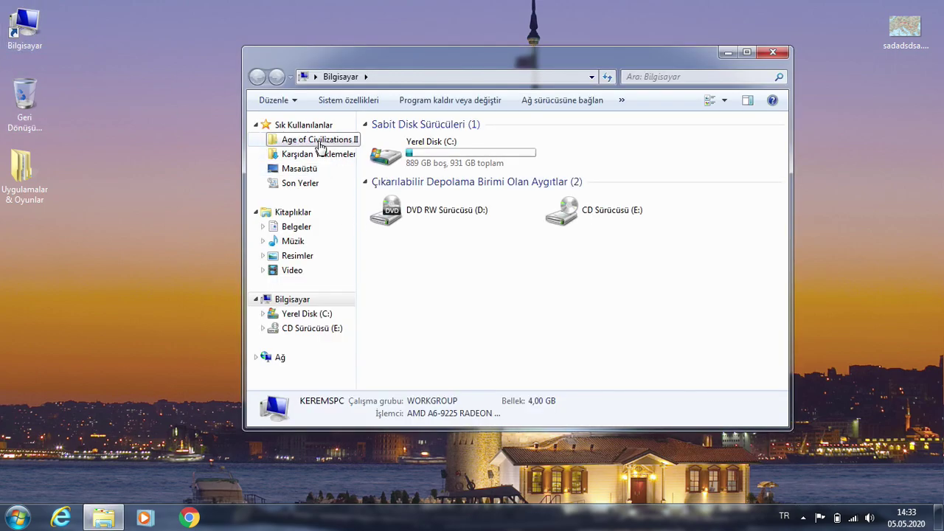
{"action": "left_click", "coordinate": [319, 144]}
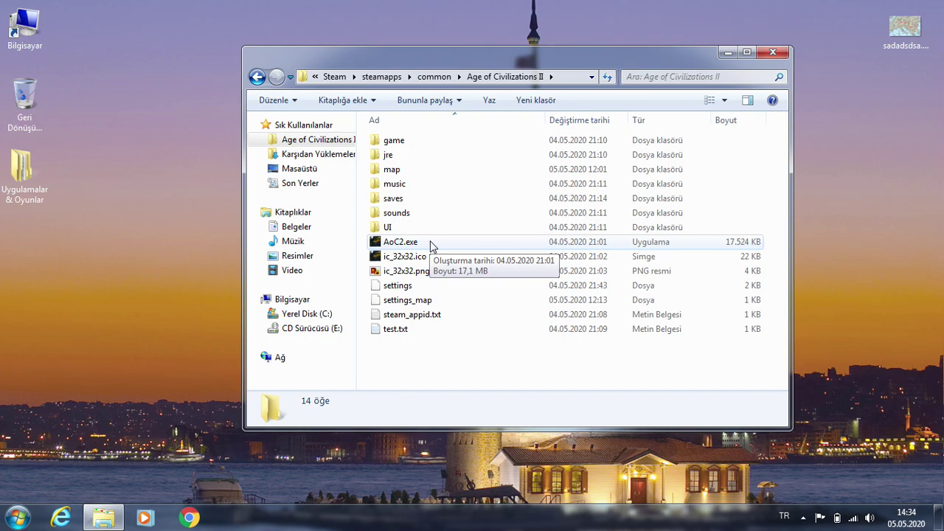
{"action": "left_click", "coordinate": [781, 56]}
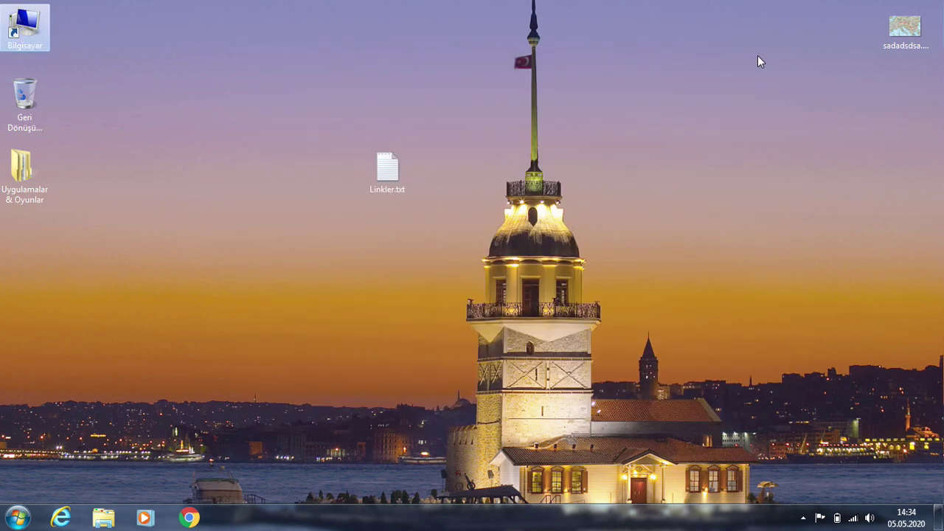
{"action": "left_click_drag", "start_coordinate": [504, 4], "coordinate": [0, 274]}
{"action": "right_click", "coordinate": [185, 197]}
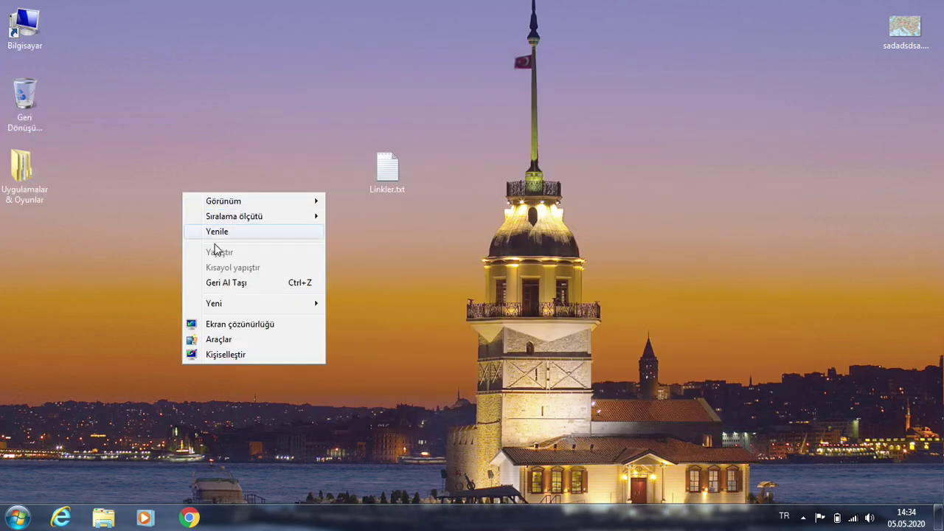
{"action": "left_click", "coordinate": [218, 235]}
{"action": "right_click", "coordinate": [218, 237]}
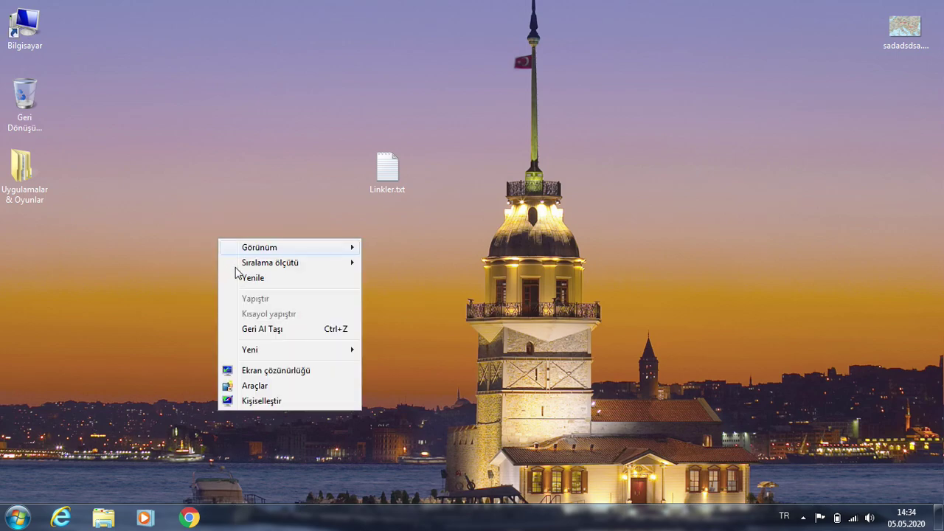
{"action": "left_click", "coordinate": [243, 276]}
{"action": "right_click", "coordinate": [240, 223]}
{"action": "left_click", "coordinate": [253, 267]}
View the computer's system properties from the Computer window, and close both windows
{"action": "right_click", "coordinate": [31, 43]}
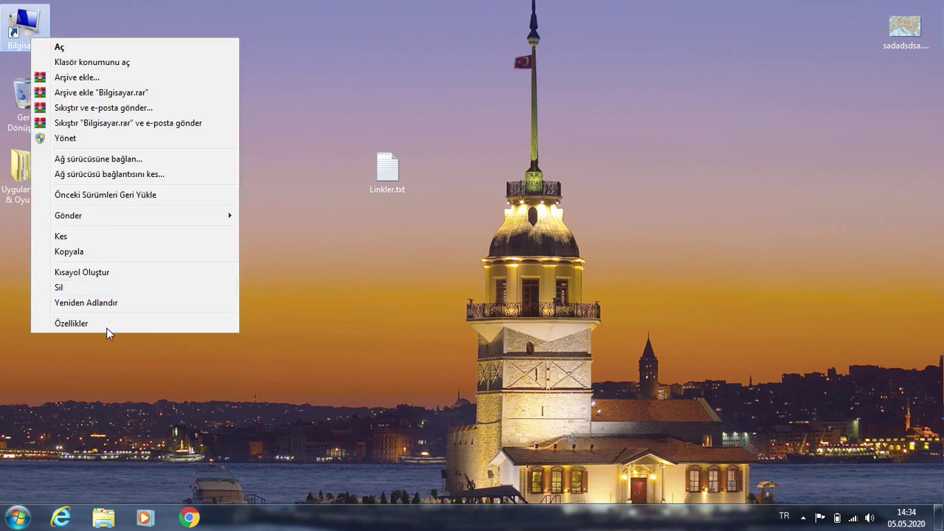
{"action": "left_click", "coordinate": [114, 322]}
{"action": "left_click", "coordinate": [198, 377]}
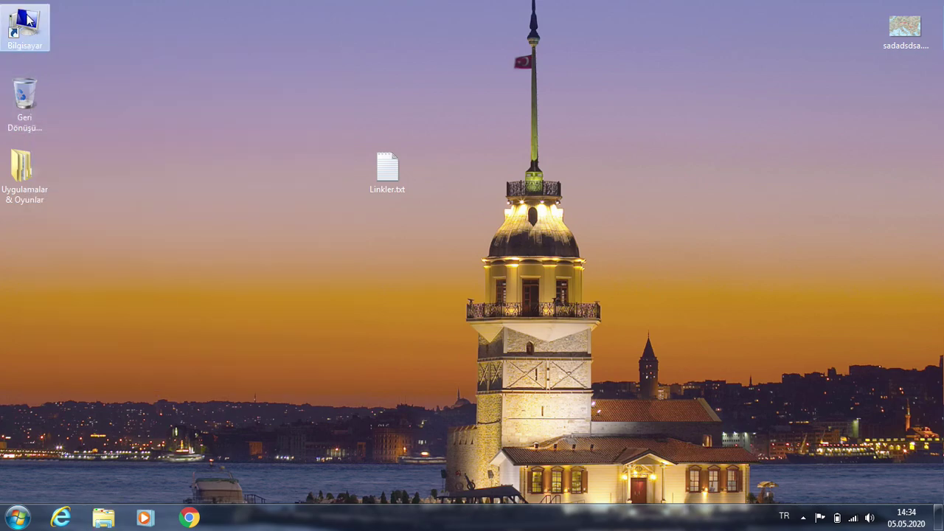
{"action": "double_click", "coordinate": [28, 18]}
{"action": "right_click", "coordinate": [423, 287]}
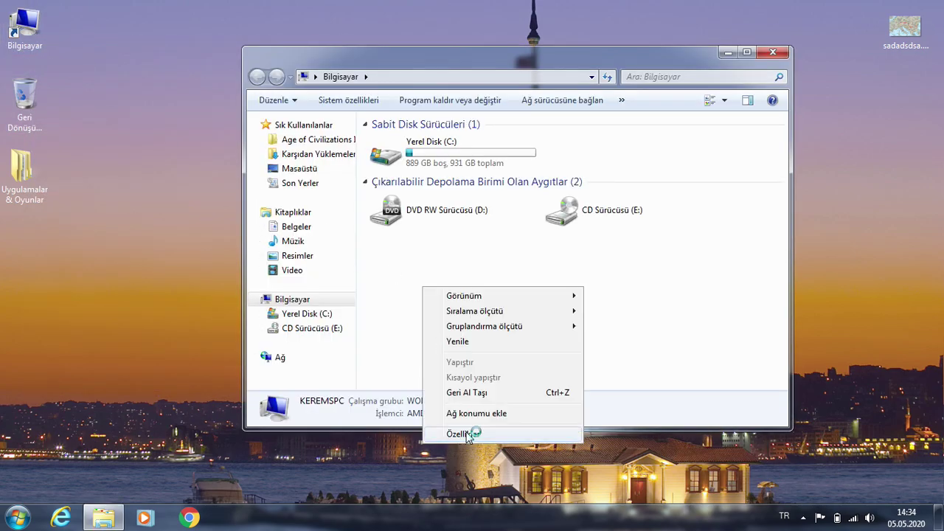
{"action": "left_click", "coordinate": [463, 434]}
{"action": "left_click_drag", "start_coordinate": [469, 41], "coordinate": [489, 57]}
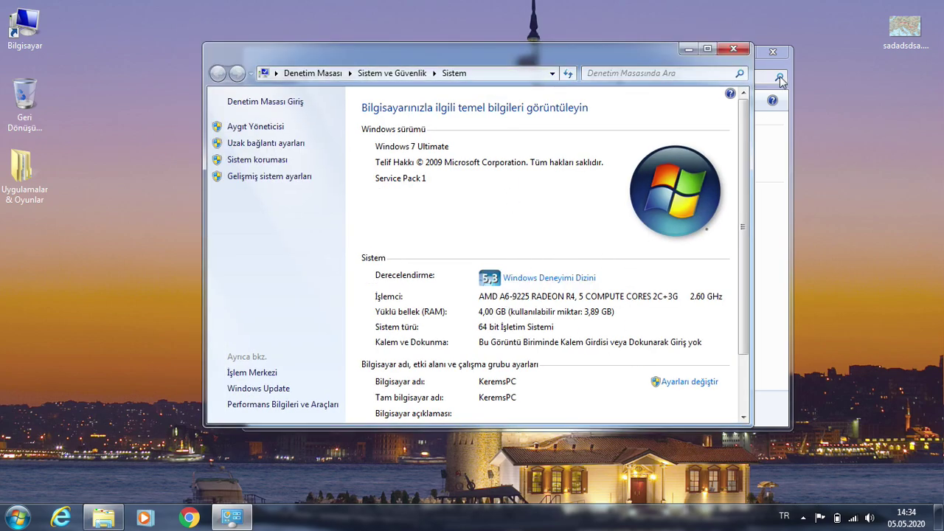
{"action": "left_click", "coordinate": [734, 51]}
{"action": "left_click", "coordinate": [772, 52]}
{"action": "left_click_drag", "start_coordinate": [341, 2], "coordinate": [275, 142]}
{"action": "right_click", "coordinate": [275, 142]}
{"action": "left_click", "coordinate": [297, 182]}
{"action": "right_click", "coordinate": [297, 182]}
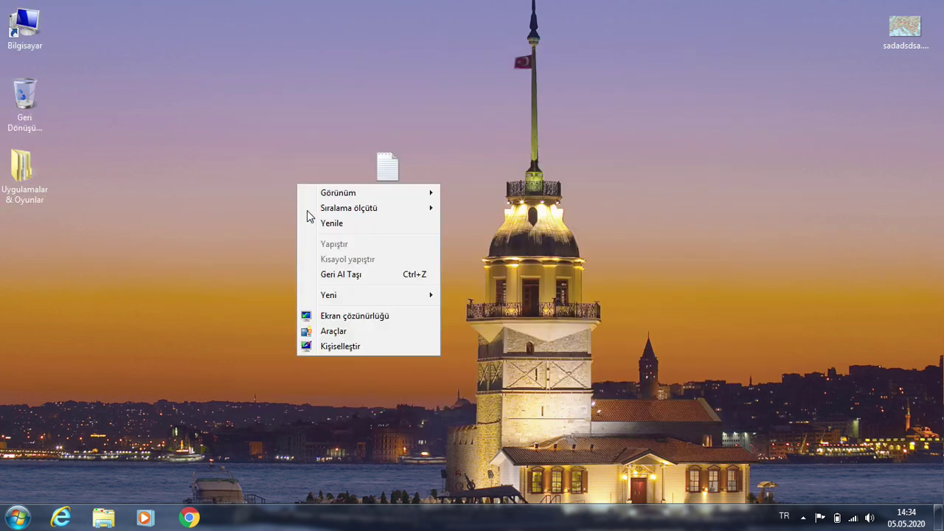
{"action": "left_click", "coordinate": [315, 224]}
{"action": "right_click", "coordinate": [313, 220]}
{"action": "left_click", "coordinate": [339, 261]}
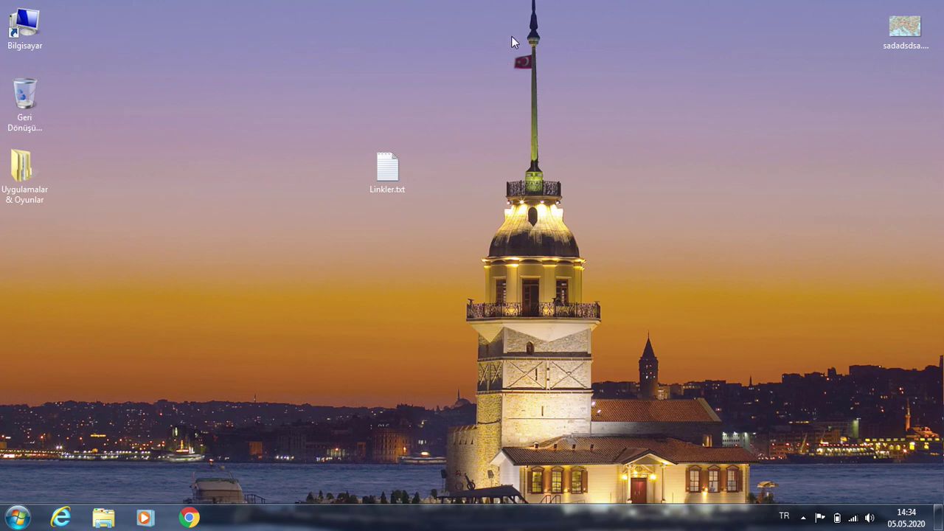
{"action": "right_click", "coordinate": [223, 148]}
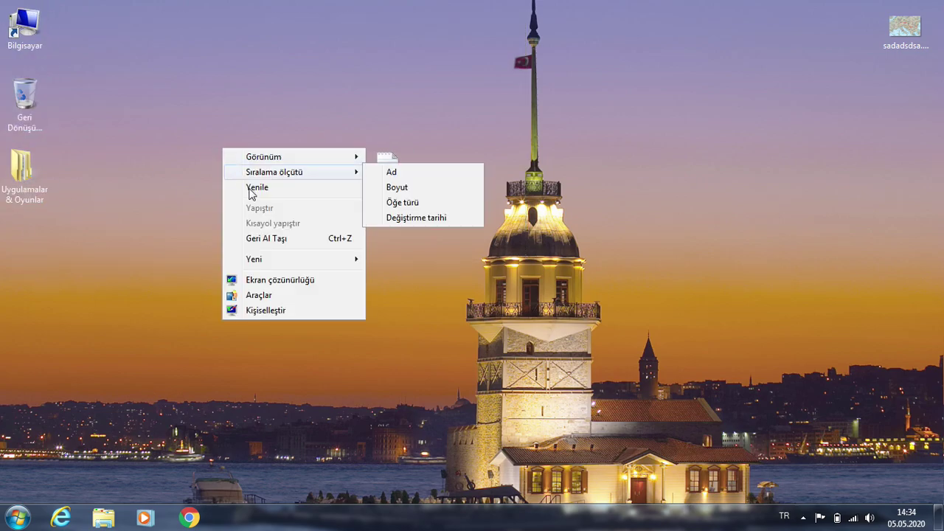
{"action": "left_click", "coordinate": [257, 187]}
{"action": "right_click", "coordinate": [249, 189]}
{"action": "left_click", "coordinate": [282, 226]}
{"action": "right_click", "coordinate": [281, 225]}
{"action": "left_click", "coordinate": [310, 270]}
Shift the Linkler.txt icon slightly closer to the tower on the desktop and refresh the desktop
{"action": "left_click_drag", "start_coordinate": [381, 177], "coordinate": [432, 177]}
{"action": "right_click", "coordinate": [496, 174]}
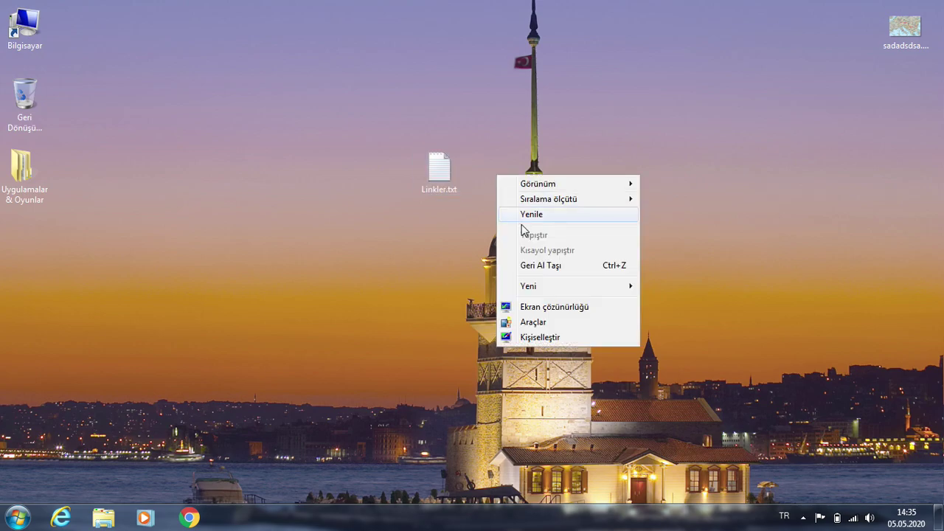
{"action": "left_click", "coordinate": [525, 215]}
Open Linkler.txt in a maximized window and copy the askvg.com link about adding the take ownership option
{"action": "double_click", "coordinate": [455, 171]}
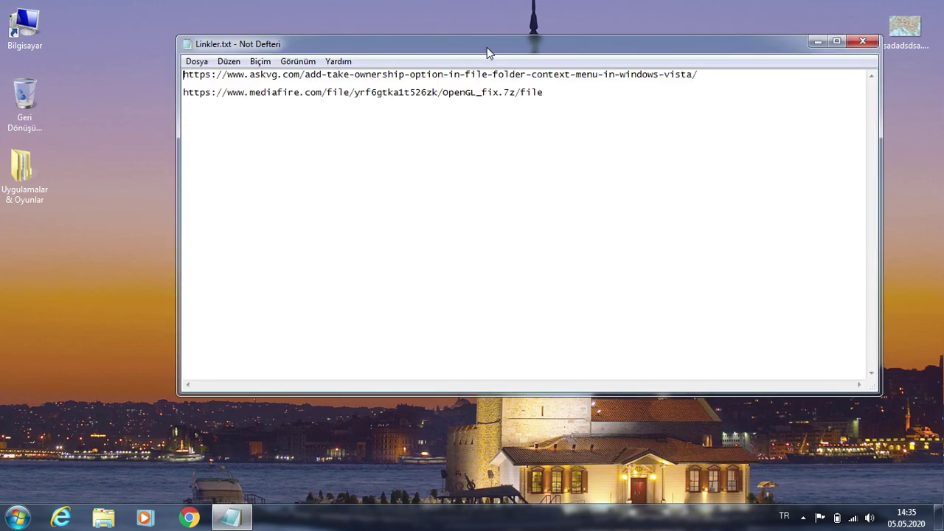
{"action": "double_click", "coordinate": [487, 47]}
{"action": "left_click_drag", "start_coordinate": [4, 35], "coordinate": [552, 34]}
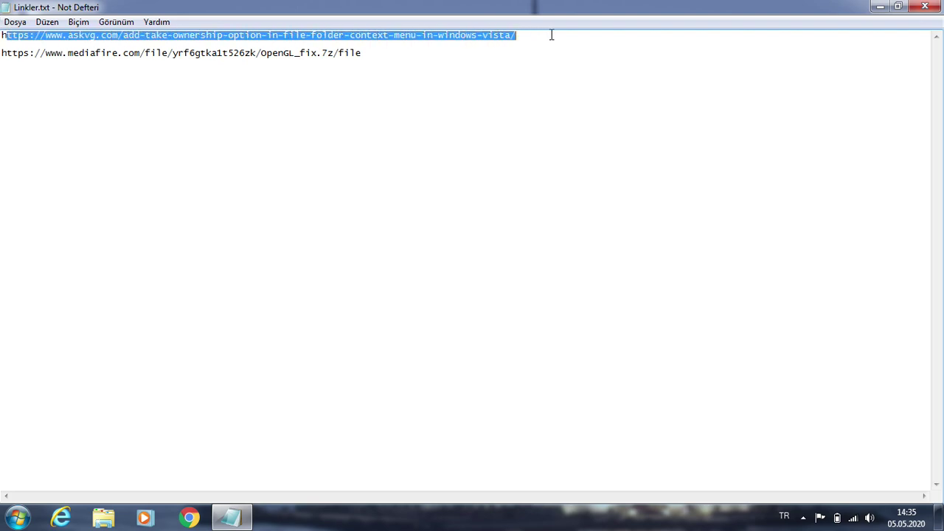
{"action": "left_click", "coordinate": [477, 58]}
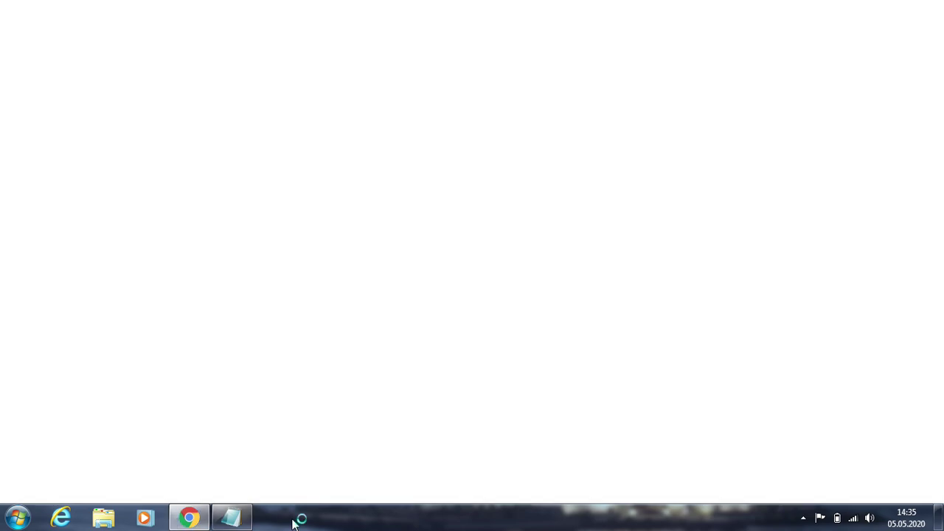
{"action": "left_click", "coordinate": [233, 521]}
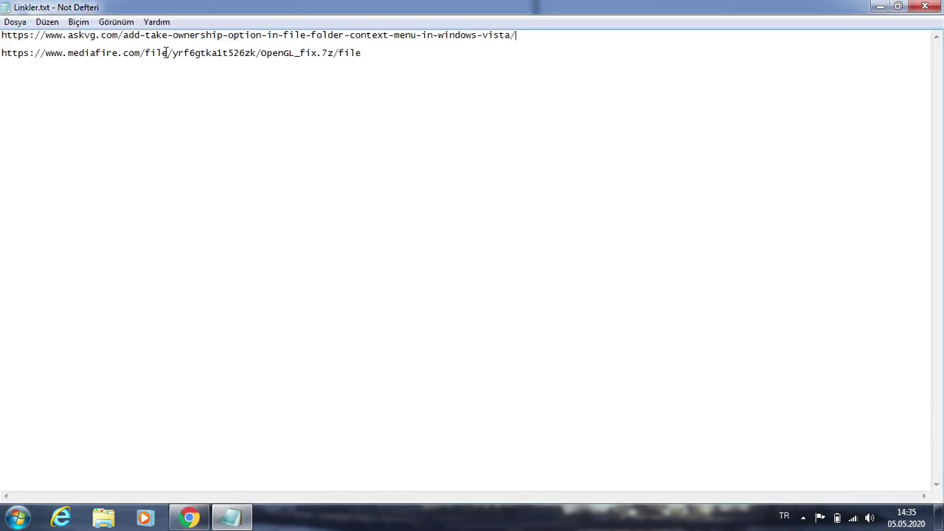
{"action": "left_click_drag", "start_coordinate": [3, 37], "coordinate": [540, 43]}
{"action": "key", "text": "ctrl+c"}
Switch to Chrome and load the copied askvg.com link
{"action": "left_click", "coordinate": [190, 517]}
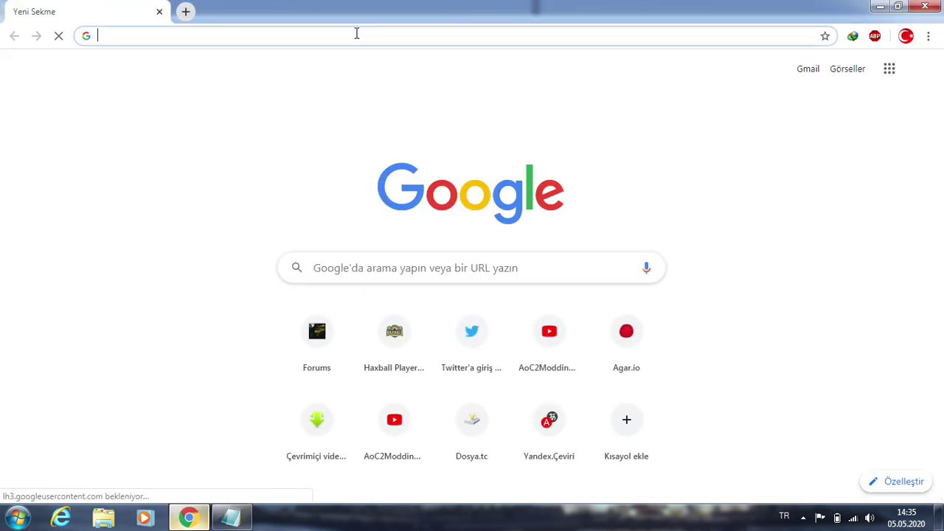
{"action": "key", "text": "ctrl+v"}
{"action": "key", "text": "Return"}
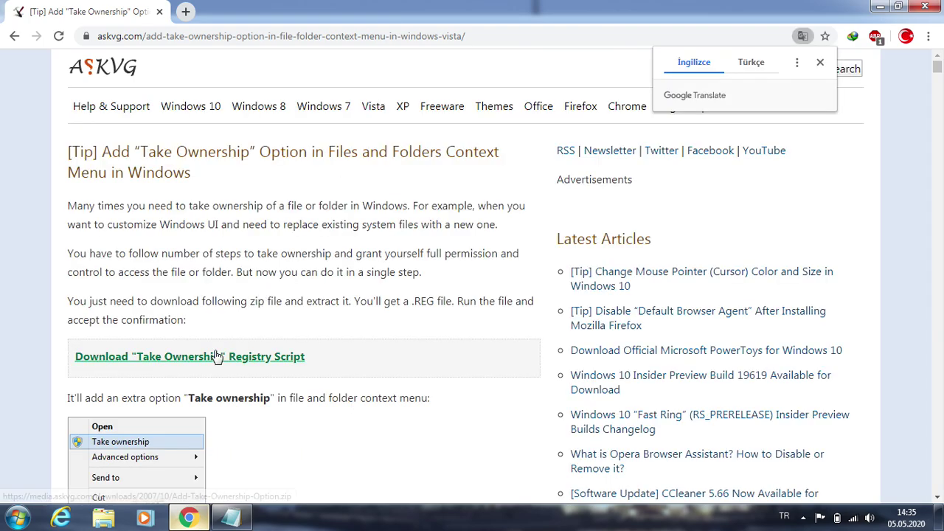
Download the "Take Ownership" registry script as Add-Take-Ownership-Option.zip and dismiss the download completion dialog
{"action": "left_click", "coordinate": [183, 362]}
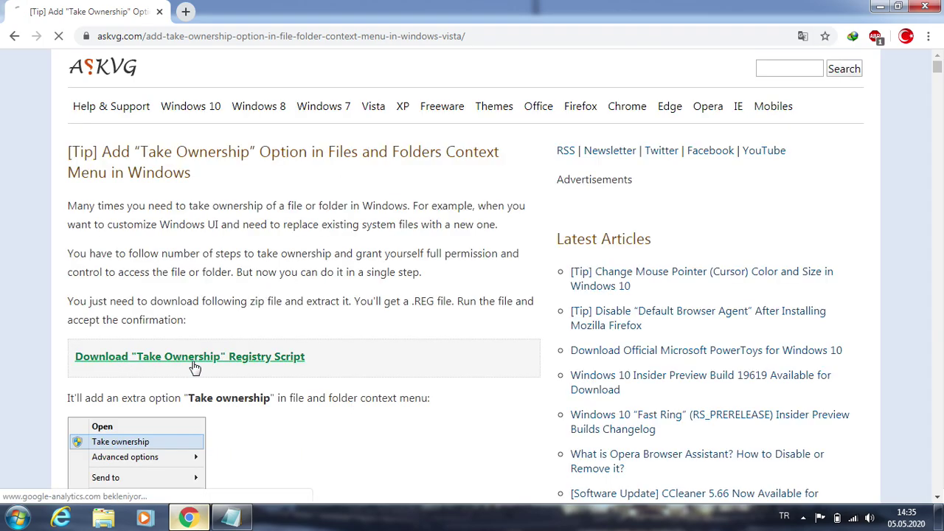
{"action": "left_click", "coordinate": [453, 310]}
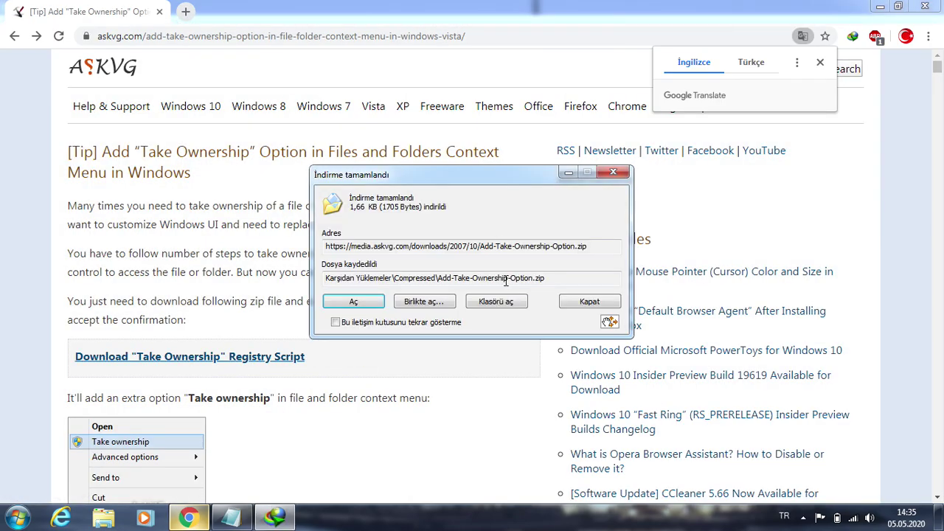
{"action": "left_click", "coordinate": [590, 302]}
Return to Linkler.txt in Notepad and copy the mediafire.com link for OpenGL_fix.7z
{"action": "left_click", "coordinate": [231, 518]}
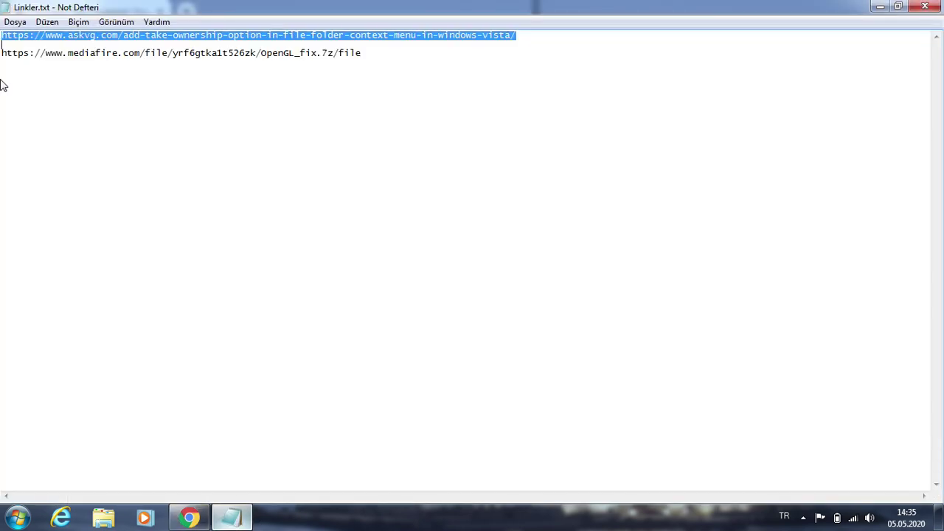
{"action": "left_click_drag", "start_coordinate": [2, 54], "coordinate": [406, 57]}
{"action": "key", "text": "ctrl+c"}
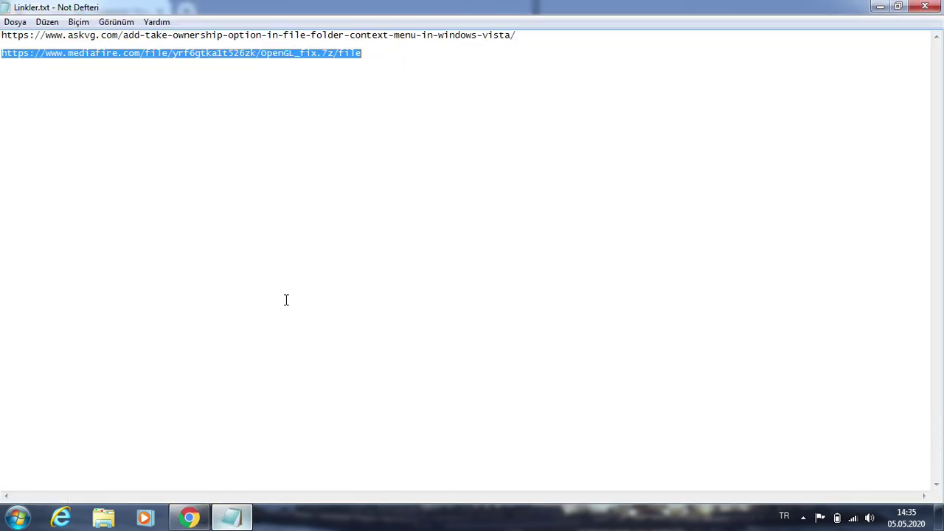
Switch to Chrome, replace the askvg page with a new tab, and load the copied mediafire.com link in it
{"action": "left_click", "coordinate": [189, 517]}
{"action": "left_click", "coordinate": [182, 12]}
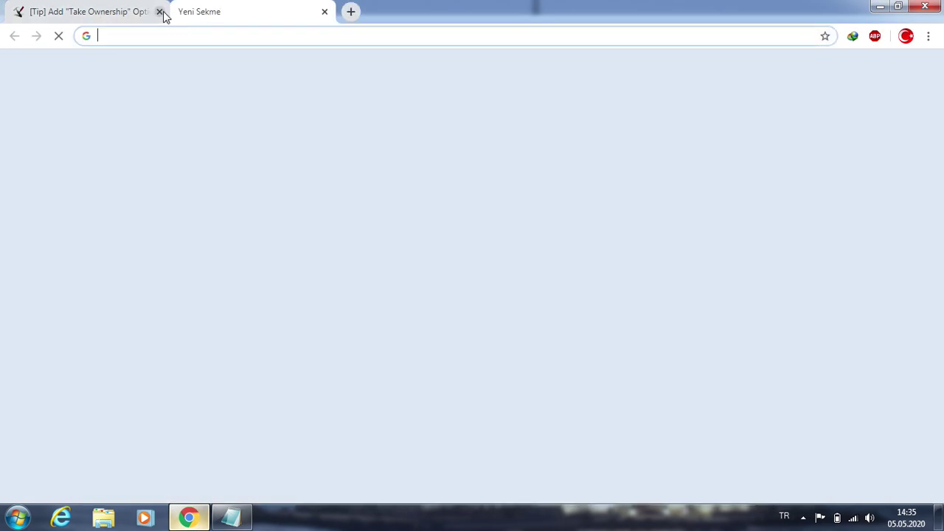
{"action": "left_click", "coordinate": [161, 13]}
{"action": "key", "text": "ctrl+v"}
{"action": "key", "text": "Return"}
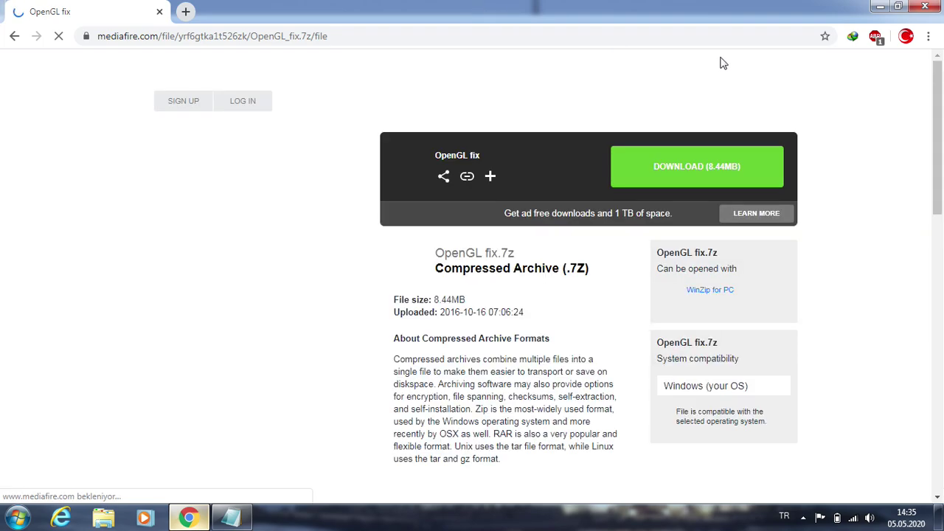
Download OpenGL fix.7z into the Compressed folder and replace the MediaFire page with an empty new tab
{"action": "left_click", "coordinate": [714, 169]}
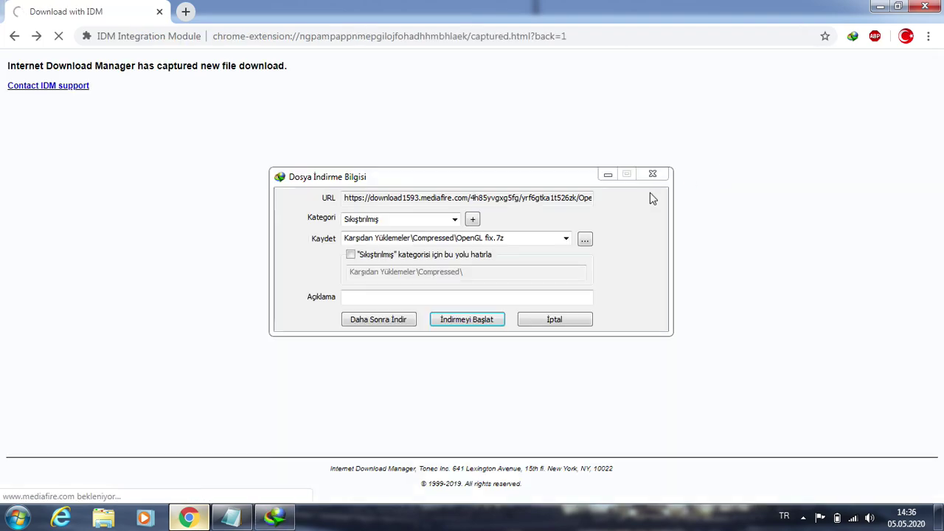
{"action": "left_click", "coordinate": [495, 321]}
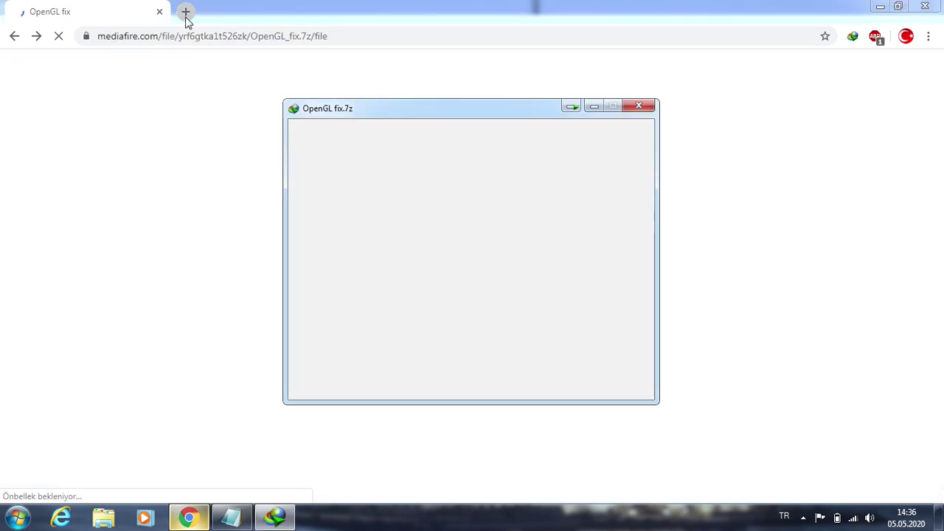
{"action": "left_click", "coordinate": [186, 11]}
{"action": "left_click", "coordinate": [159, 11]}
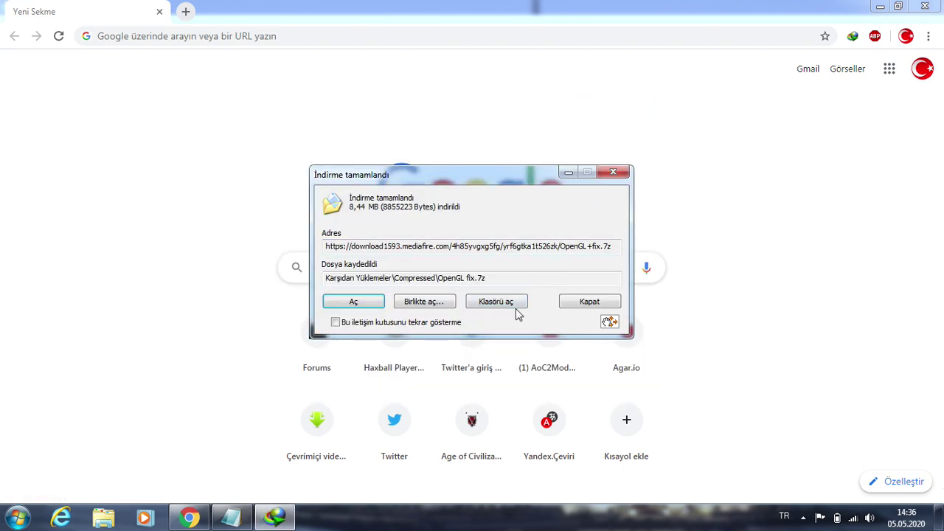
Open the folder containing the downloaded OpenGL fix.7z, deselect the file, and refresh the file list
{"action": "left_click", "coordinate": [522, 302]}
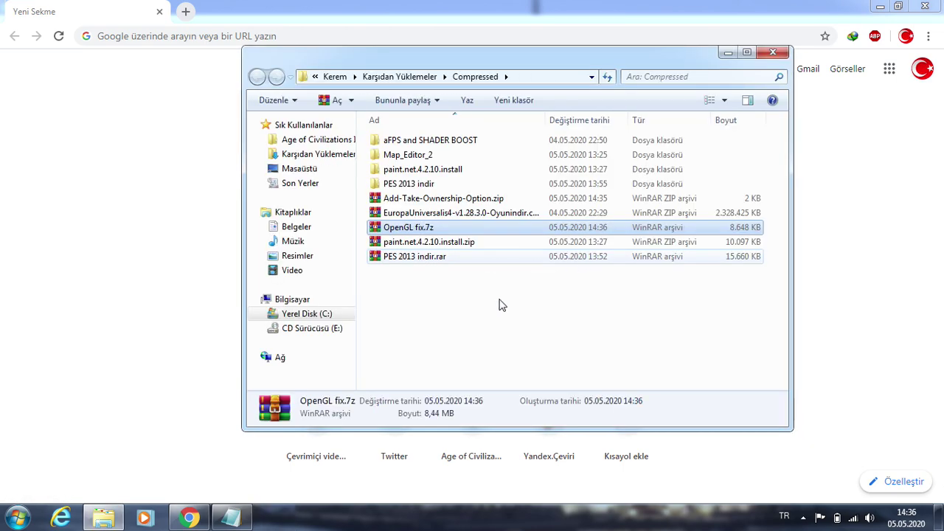
{"action": "left_click", "coordinate": [509, 298]}
{"action": "right_click", "coordinate": [509, 297]}
{"action": "left_click", "coordinate": [516, 355]}
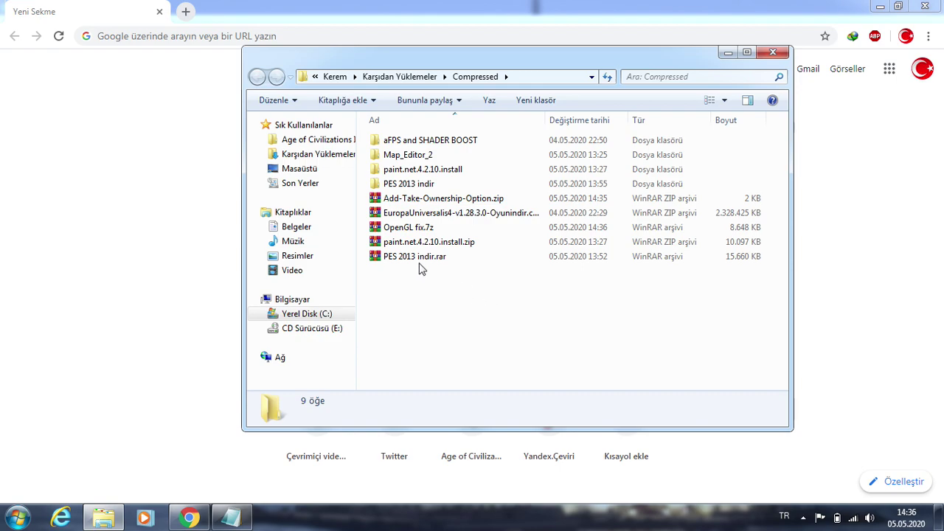
Extract Add-Take-Ownership-Option.zip and OpenGL fix.7z in the Compressed folder, each into a folder of its own name
{"action": "left_click", "coordinate": [429, 201]}
{"action": "right_click", "coordinate": [430, 201]}
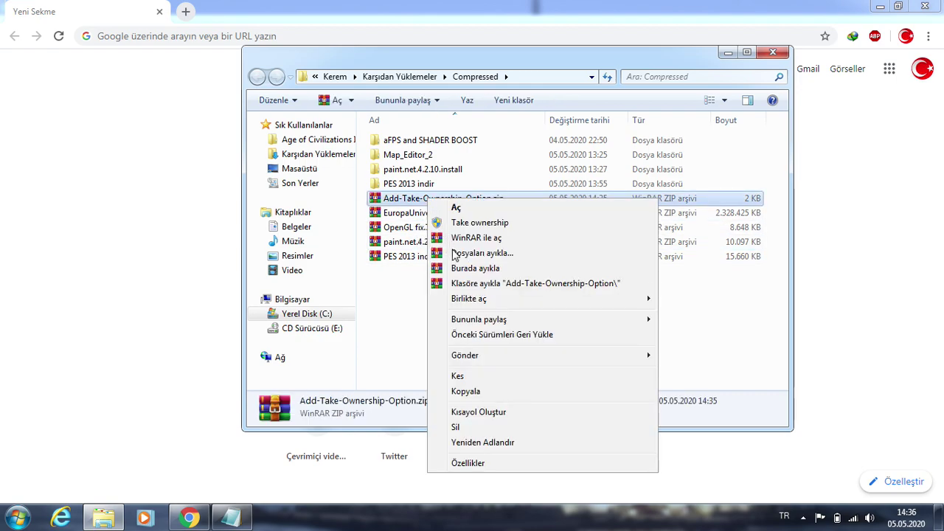
{"action": "left_click", "coordinate": [463, 286]}
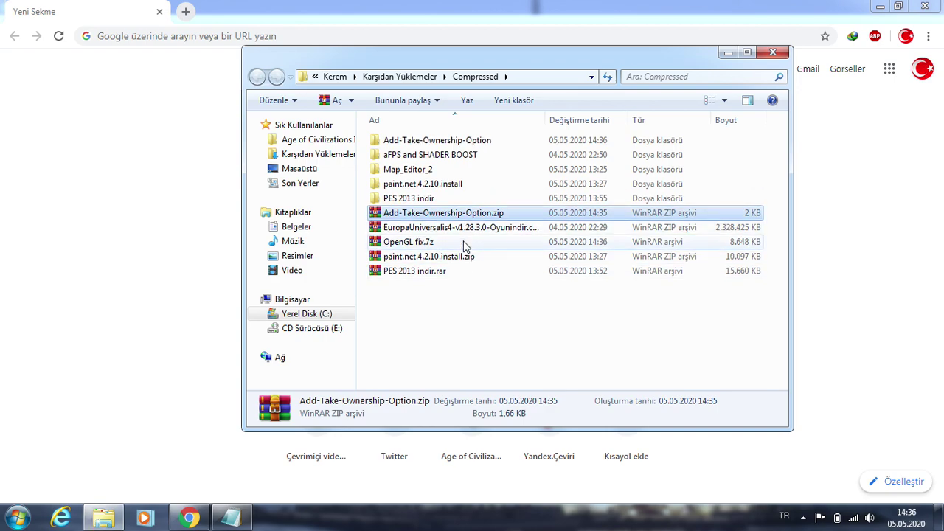
{"action": "right_click", "coordinate": [464, 244]}
{"action": "left_click", "coordinate": [493, 312]}
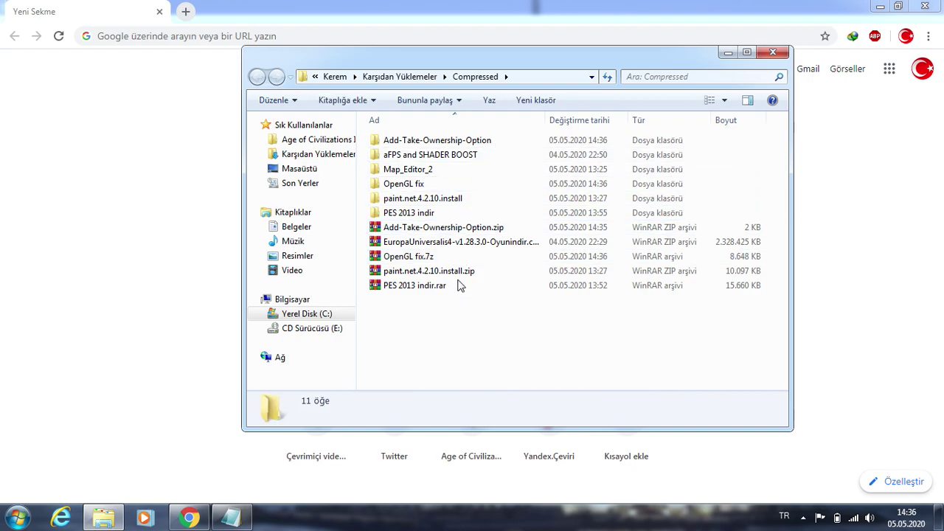
Open the extracted Add Take Ownership Option in Context Menu folder and close the Chrome and Notepad windows
{"action": "double_click", "coordinate": [443, 142]}
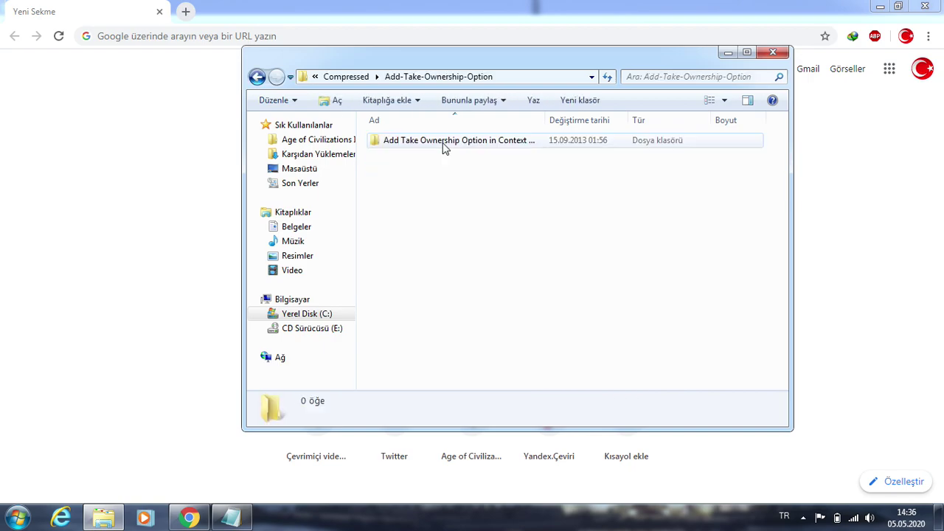
{"action": "double_click", "coordinate": [442, 141]}
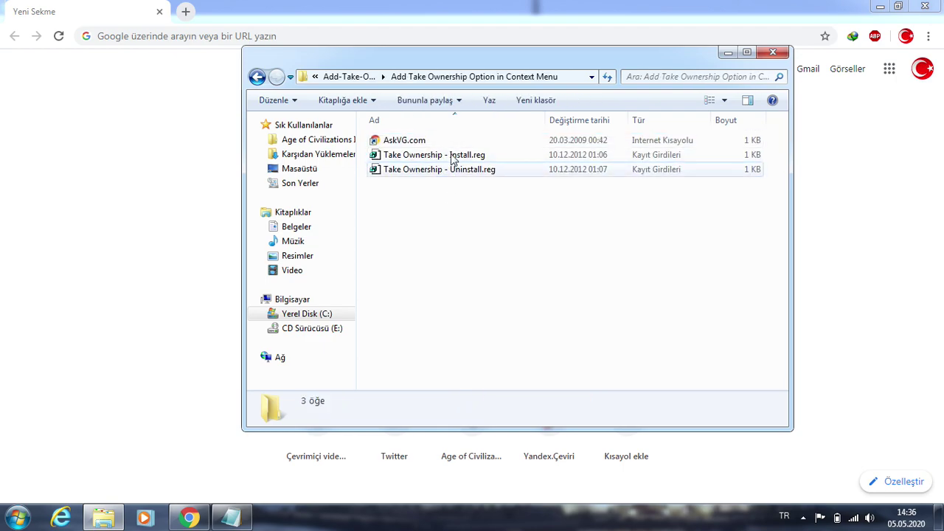
{"action": "left_click", "coordinate": [925, 7]}
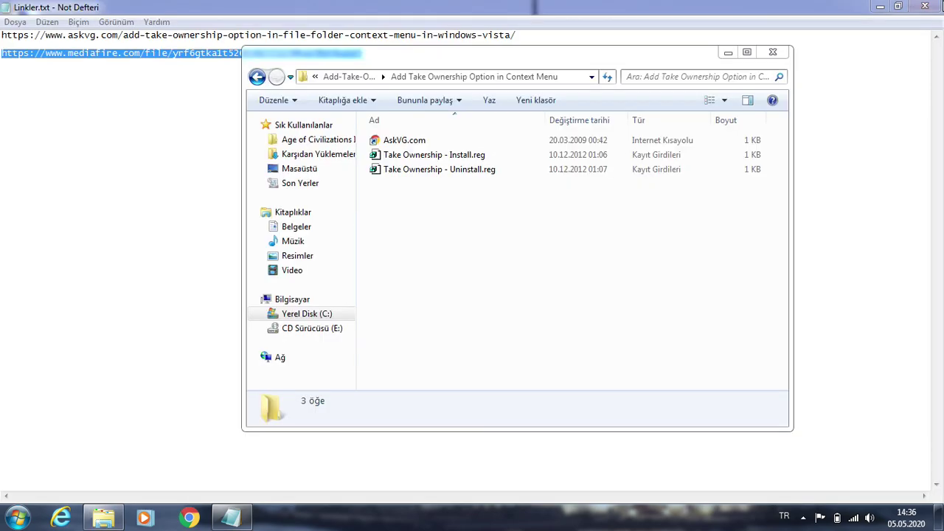
{"action": "left_click", "coordinate": [925, 7]}
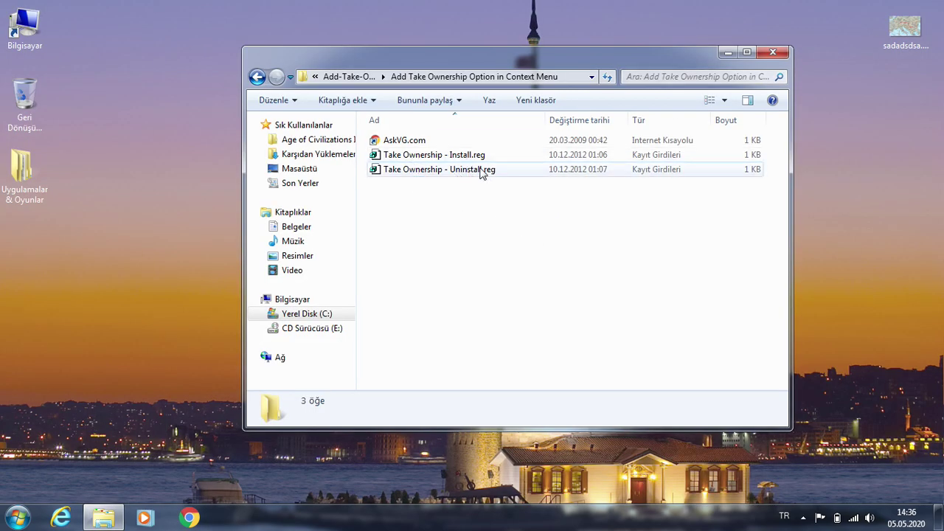
{"action": "right_click", "coordinate": [470, 204]}
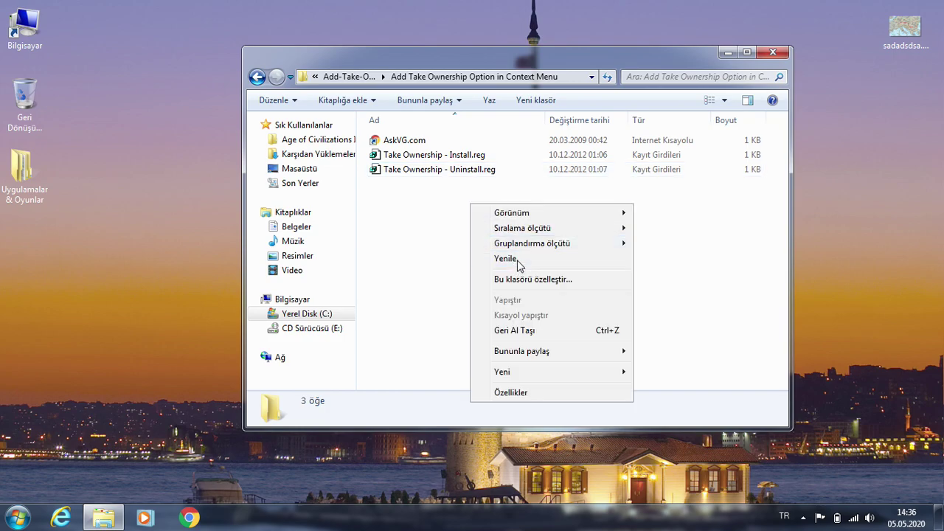
{"action": "mouse_move", "coordinate": [502, 247]}
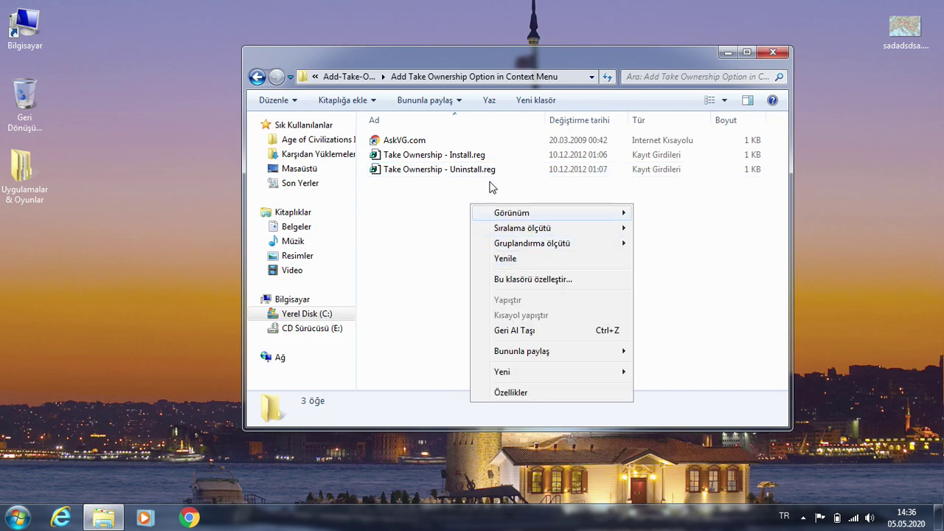
{"action": "left_click", "coordinate": [488, 259]}
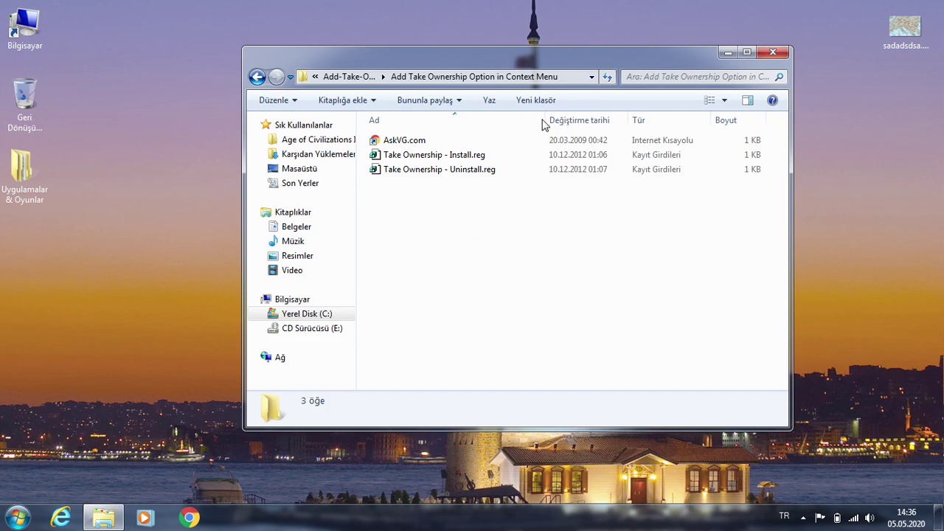
{"action": "mouse_move", "coordinate": [526, 158]}
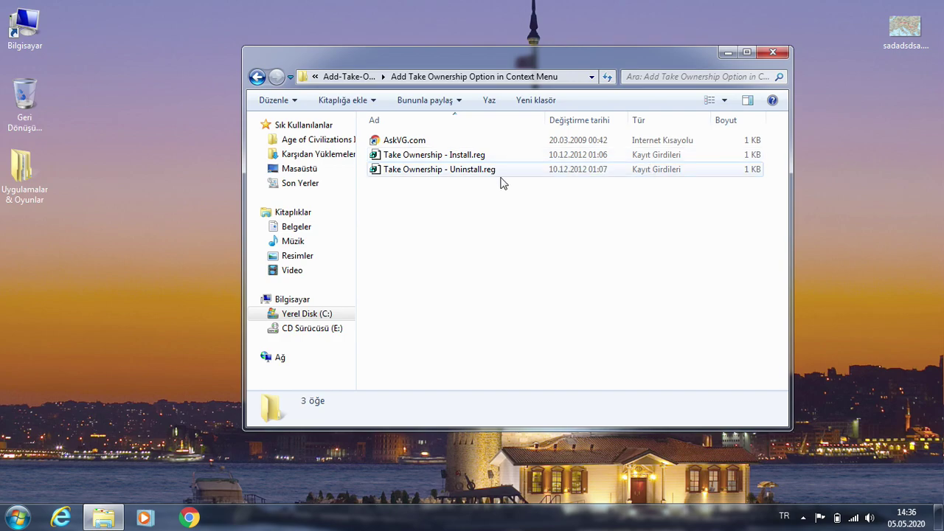
{"action": "mouse_move", "coordinate": [501, 177]}
{"action": "right_click", "coordinate": [503, 200]}
{"action": "left_click", "coordinate": [543, 254]}
Run Take Ownership - Install.reg and allow the Registry Editor to make changes to the computer
{"action": "double_click", "coordinate": [468, 157]}
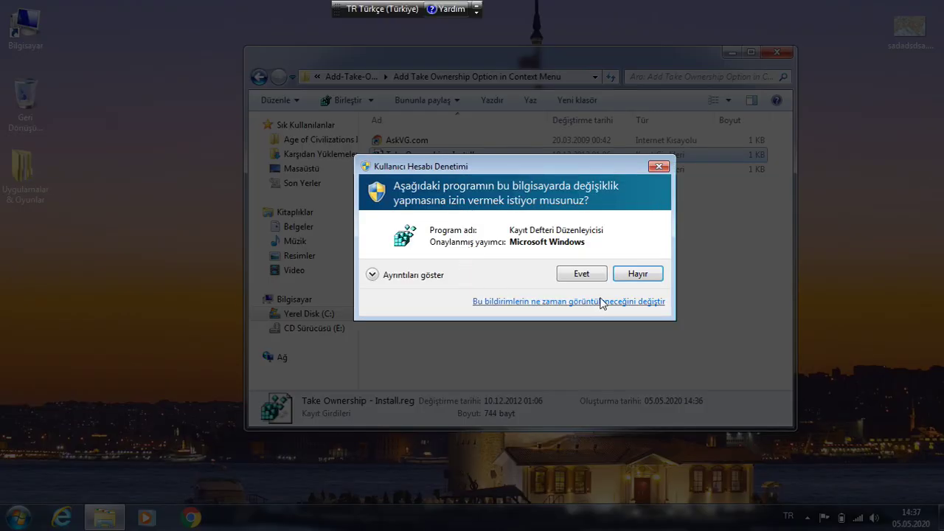
{"action": "left_click", "coordinate": [593, 274]}
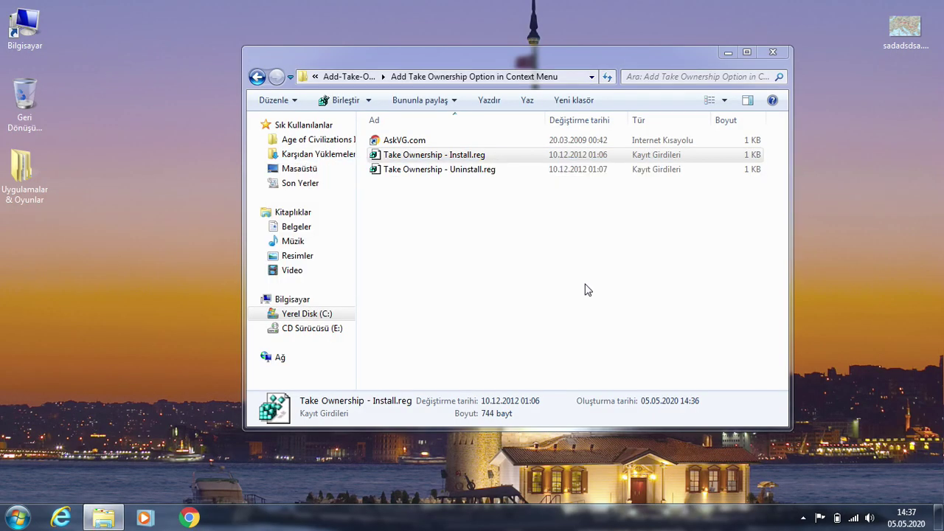
{"action": "left_click", "coordinate": [626, 265]}
{"action": "right_click", "coordinate": [514, 207]}
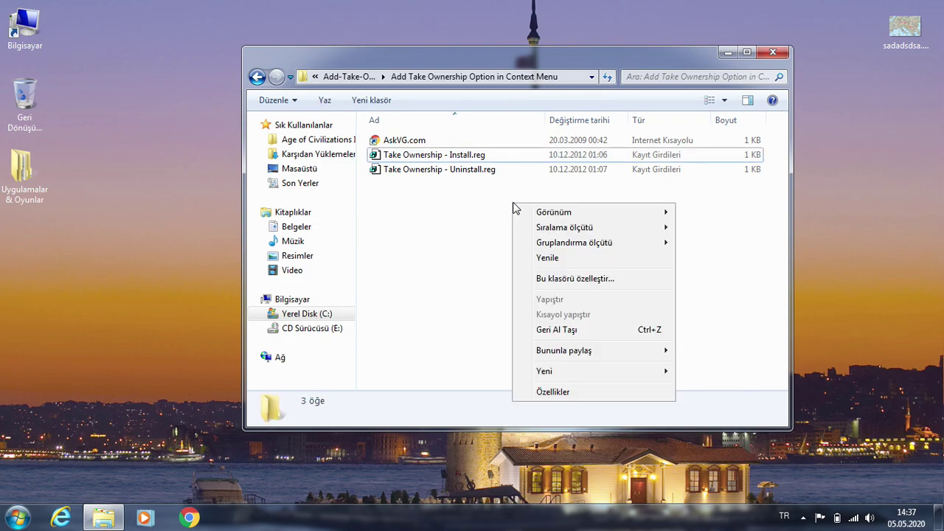
{"action": "left_click", "coordinate": [539, 258]}
{"action": "right_click", "coordinate": [539, 262]}
{"action": "left_click", "coordinate": [544, 316]}
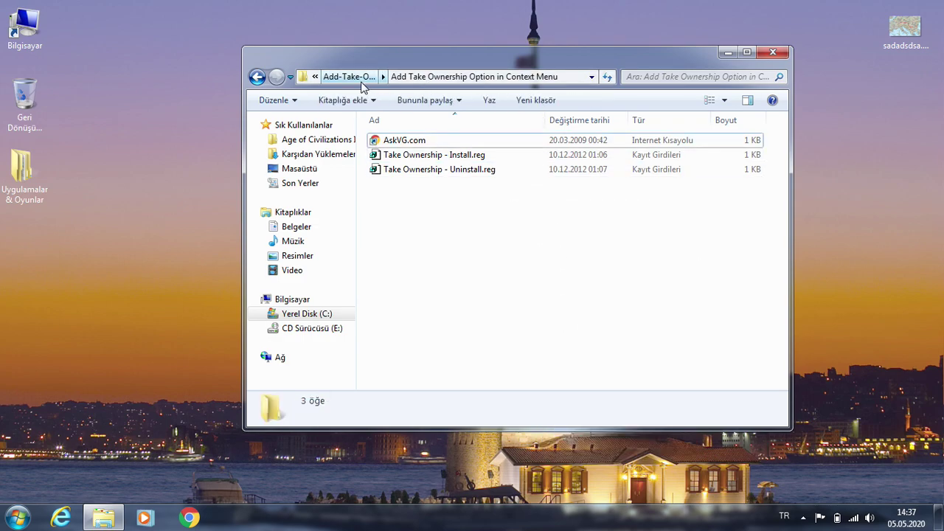
Return to the Compressed folder and open the inner OpenGL fix folder that holds the 32 bit and 64 bit versions
{"action": "left_click", "coordinate": [354, 78]}
{"action": "left_click", "coordinate": [345, 78]}
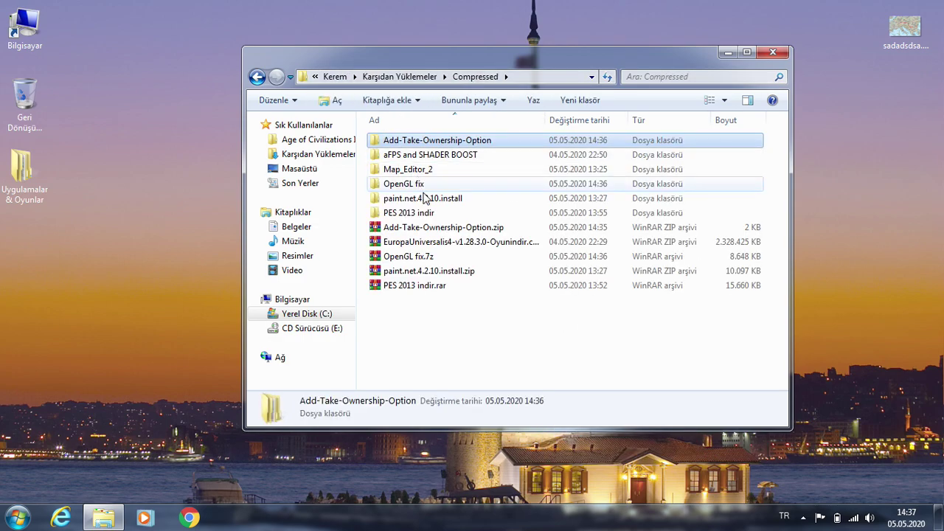
{"action": "double_click", "coordinate": [422, 183]}
{"action": "left_click", "coordinate": [424, 145]}
{"action": "double_click", "coordinate": [424, 144]}
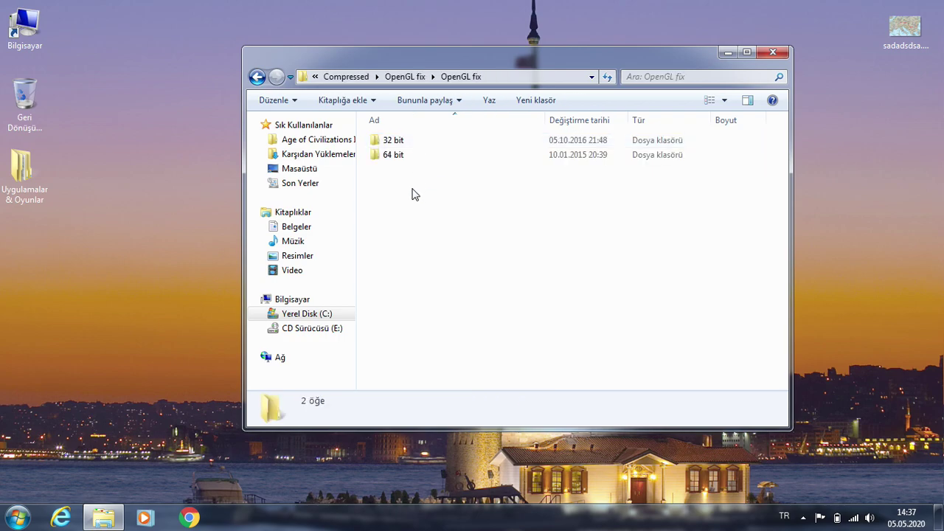
{"action": "left_click_drag", "start_coordinate": [395, 188], "coordinate": [461, 144]}
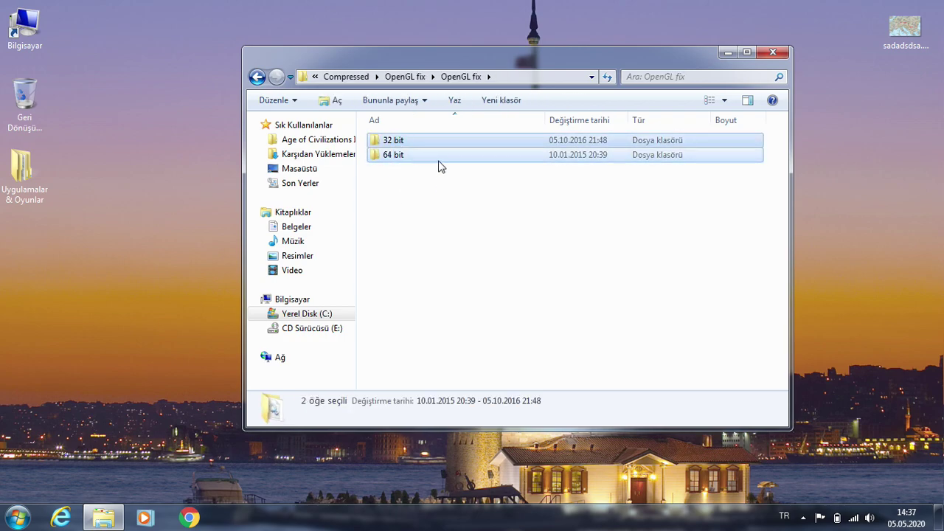
{"action": "left_click", "coordinate": [430, 207]}
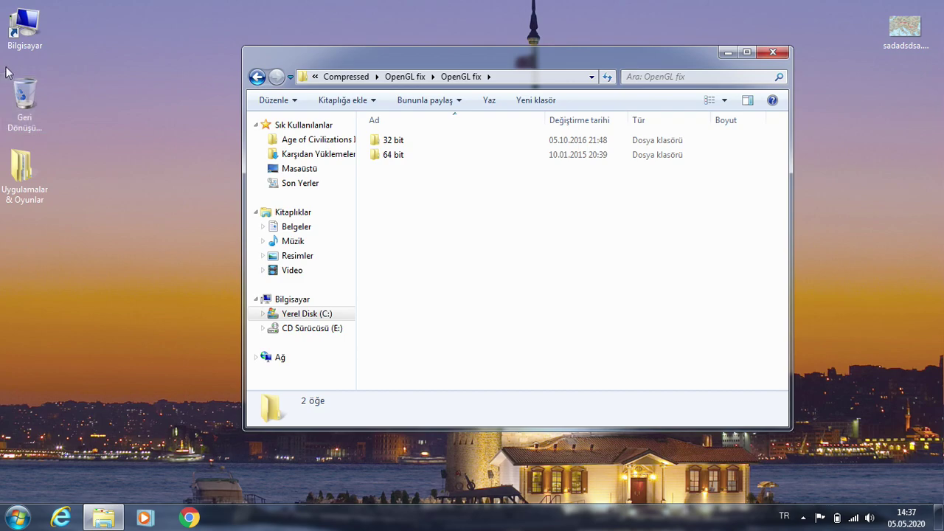
Check the system type in the computer's system properties and close the System and Computer windows
{"action": "double_click", "coordinate": [16, 26]}
{"action": "right_click", "coordinate": [432, 318]}
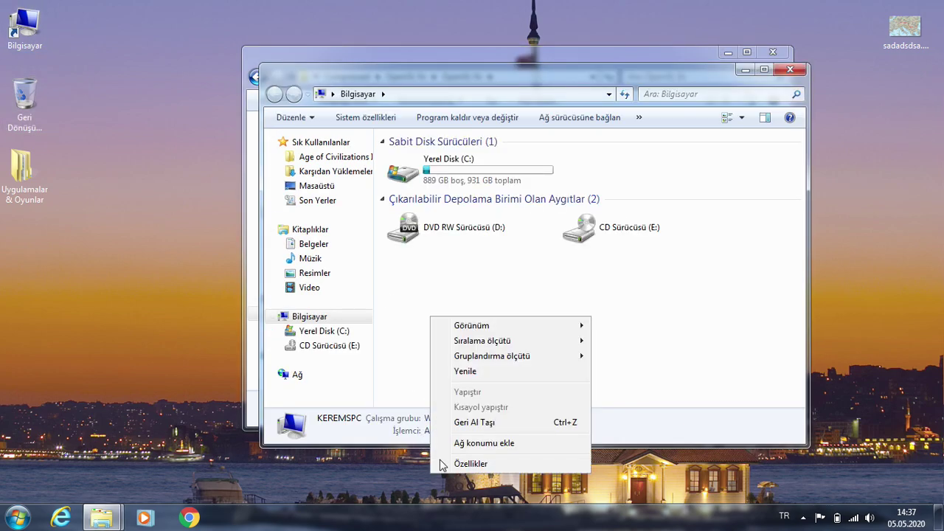
{"action": "left_click", "coordinate": [465, 464]}
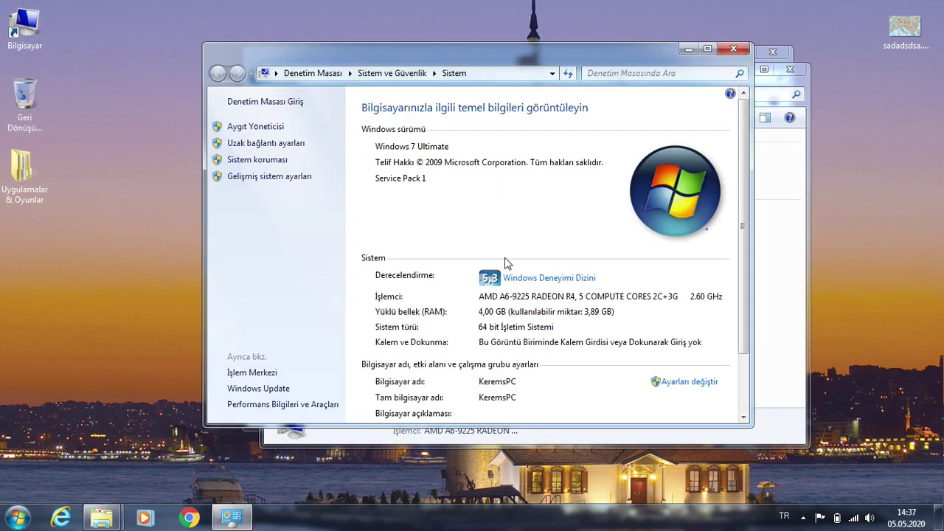
{"action": "scroll", "coordinate": [487, 281], "scroll_direction": "down", "scroll_amount": 1}
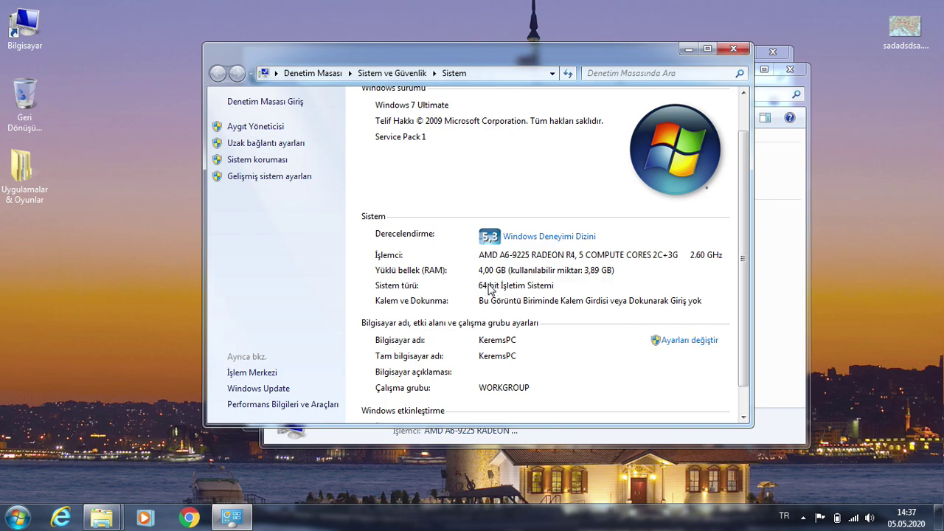
{"action": "left_click", "coordinate": [733, 49]}
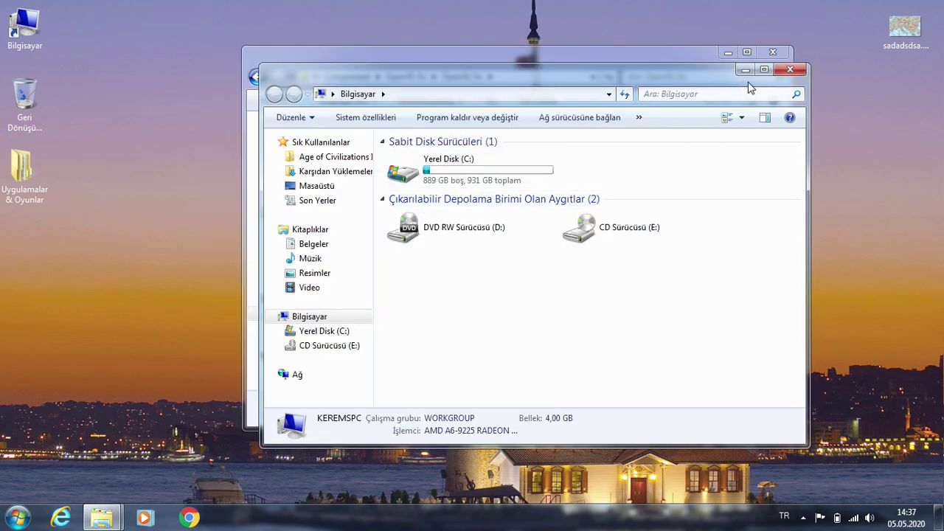
{"action": "left_click", "coordinate": [790, 69]}
Open the 64 bit folder of the OpenGL fix and refresh its file list
{"action": "double_click", "coordinate": [402, 157]}
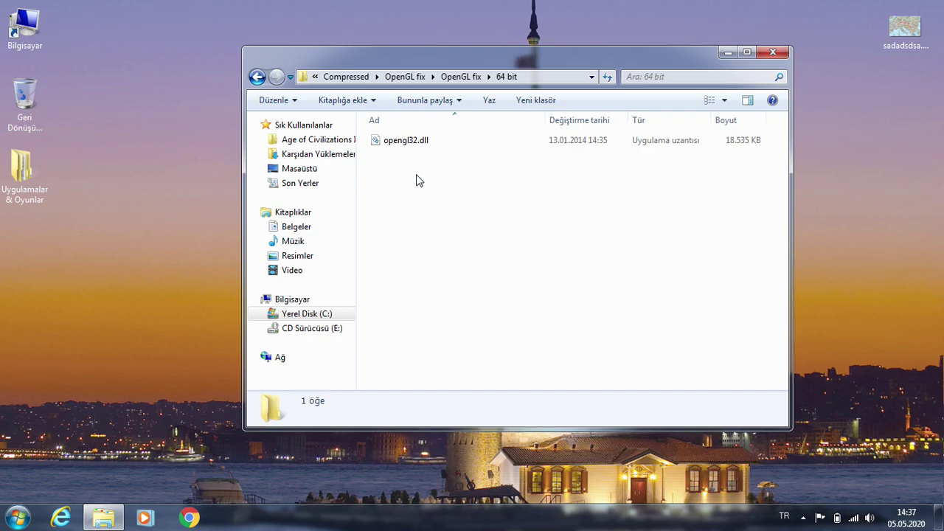
{"action": "right_click", "coordinate": [450, 174]}
{"action": "left_click", "coordinate": [451, 225]}
Open C:\Windows\System32 in a second, maximized file window
{"action": "key", "text": "super"}
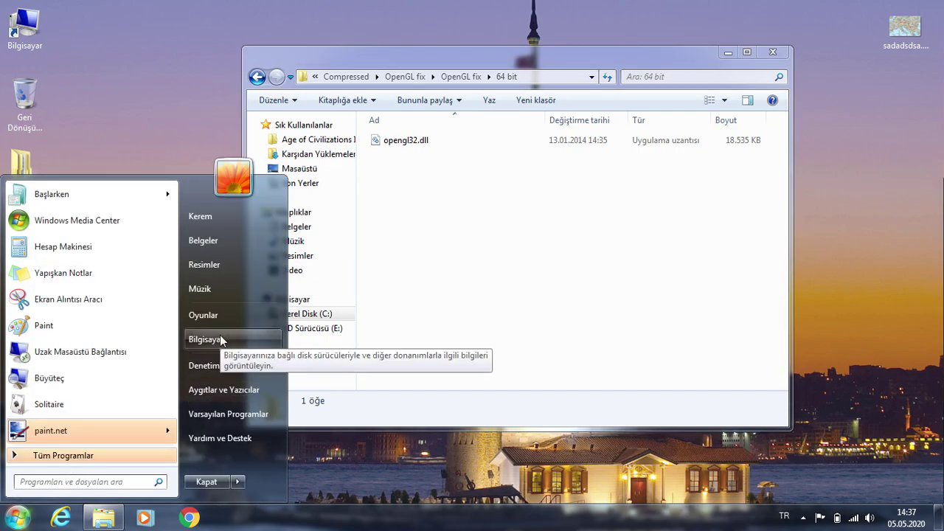
{"action": "left_click", "coordinate": [220, 335]}
{"action": "double_click", "coordinate": [457, 186]}
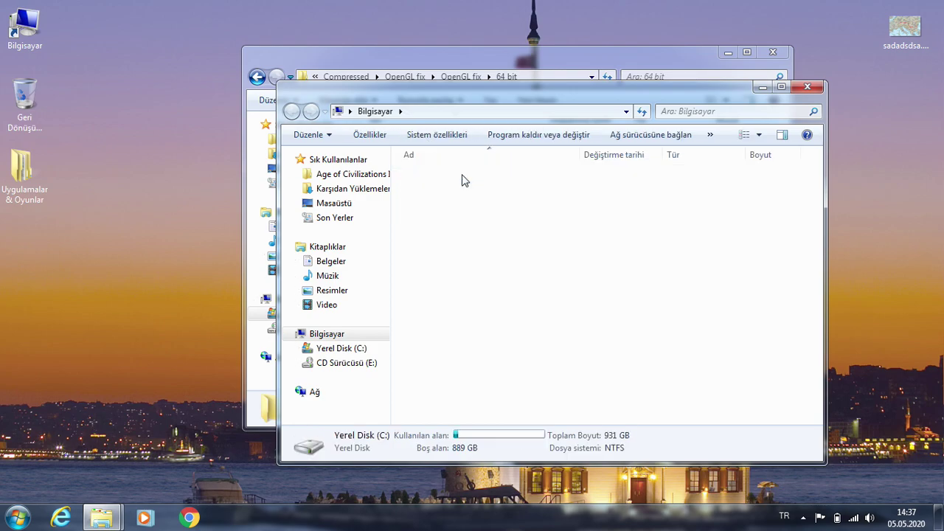
{"action": "double_click", "coordinate": [493, 93]}
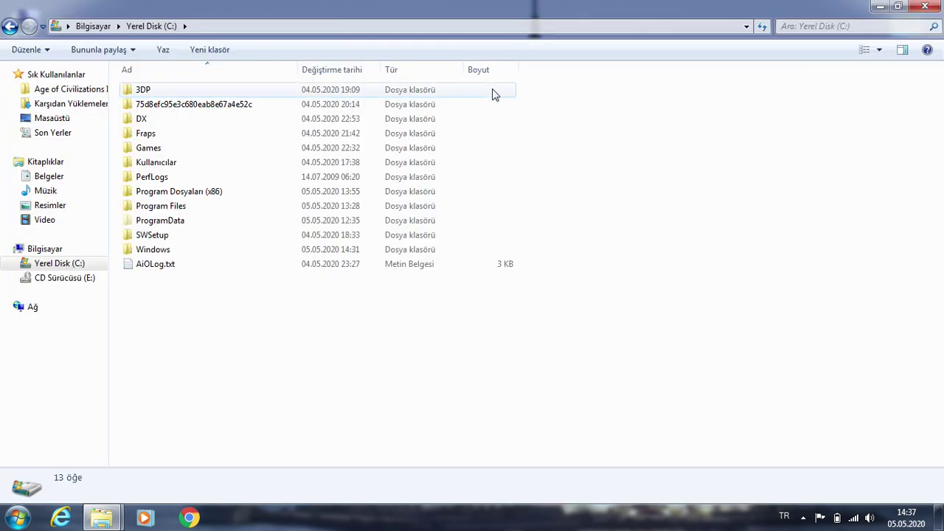
{"action": "double_click", "coordinate": [179, 256]}
{"action": "scroll", "coordinate": [204, 401], "scroll_direction": "down", "scroll_amount": 9}
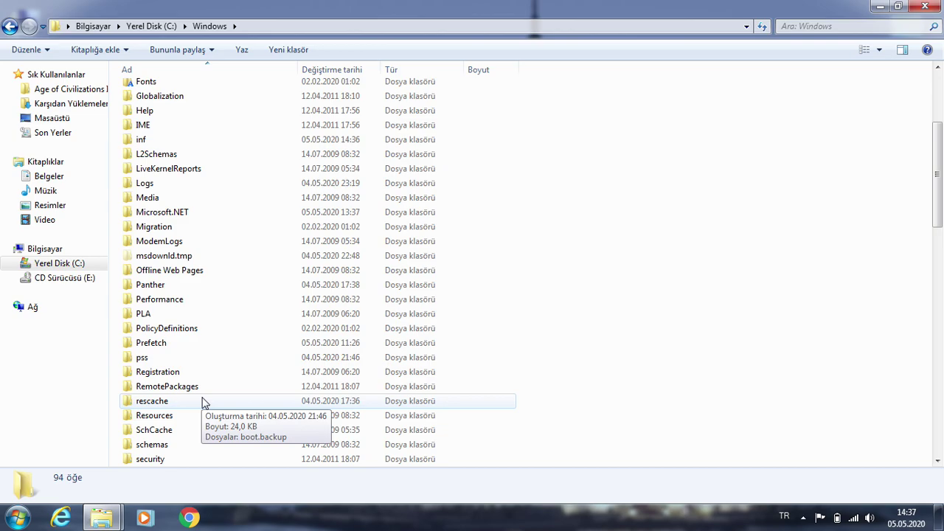
{"action": "scroll", "coordinate": [204, 400], "scroll_direction": "down", "scroll_amount": 2}
{"action": "double_click", "coordinate": [199, 299]}
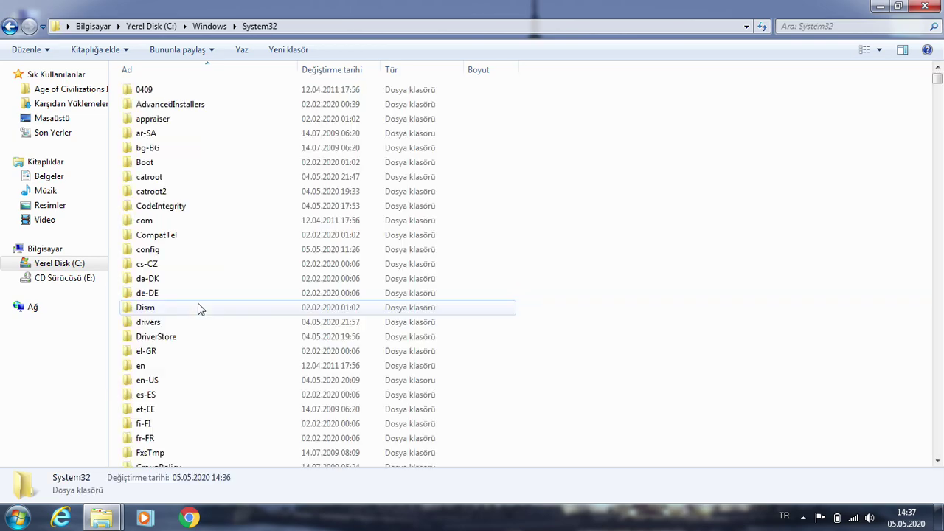
Search System32 for "opengl" and restore the results window to a smaller size so the desktop is accessible
{"action": "left_click", "coordinate": [806, 28]}
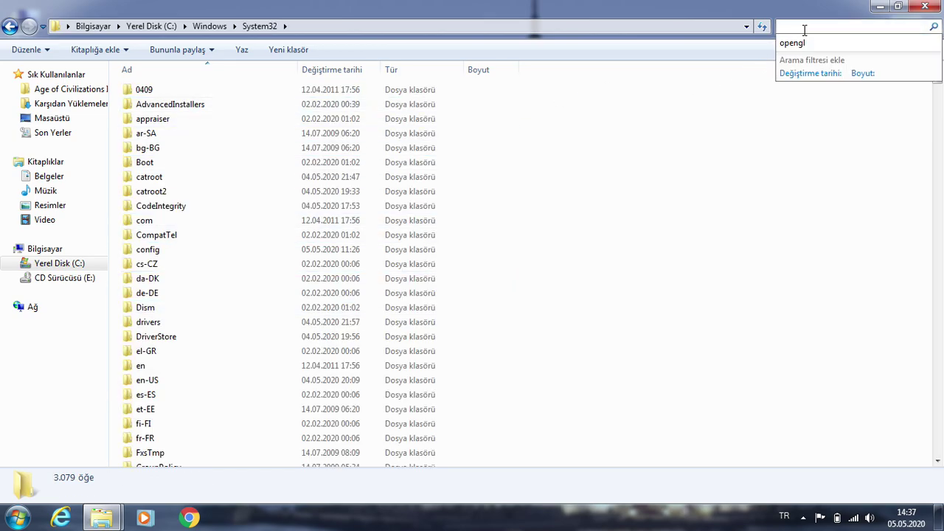
{"action": "type", "text": "opengl"}
{"action": "key", "text": "Return"}
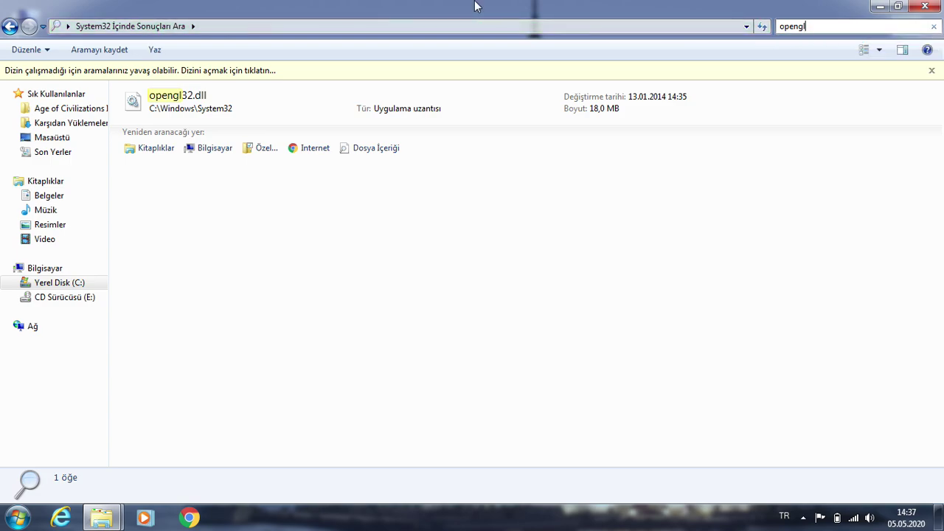
{"action": "double_click", "coordinate": [475, 6]}
{"action": "left_click_drag", "start_coordinate": [371, 63], "coordinate": [362, 56]}
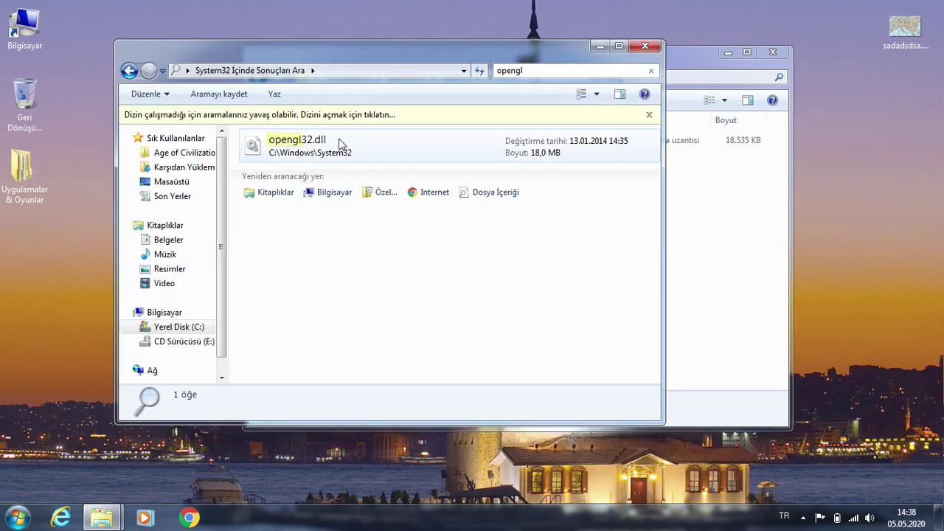
Create a new folder named Yedek on the desktop
{"action": "right_click", "coordinate": [836, 181]}
{"action": "mouse_move", "coordinate": [841, 293]}
{"action": "left_click", "coordinate": [742, 290]}
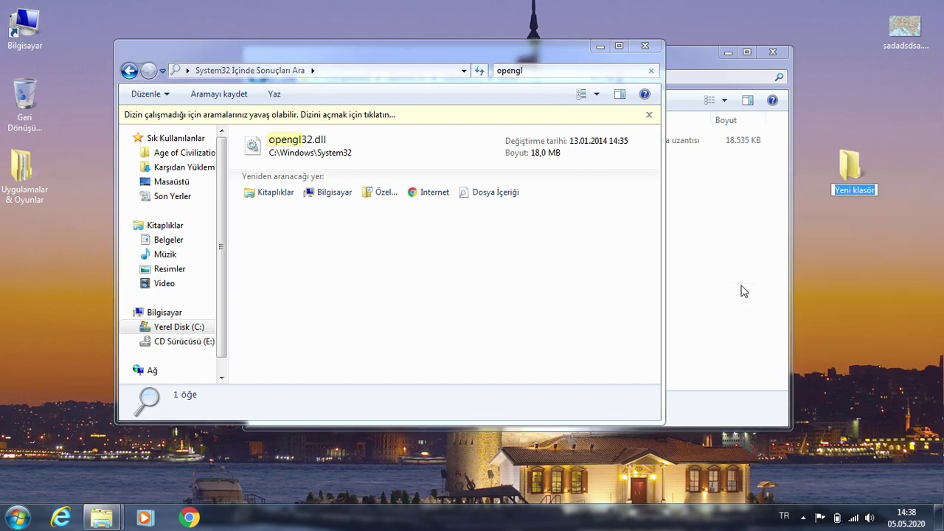
{"action": "type", "text": "Yedek"}
{"action": "key", "text": "Return"}
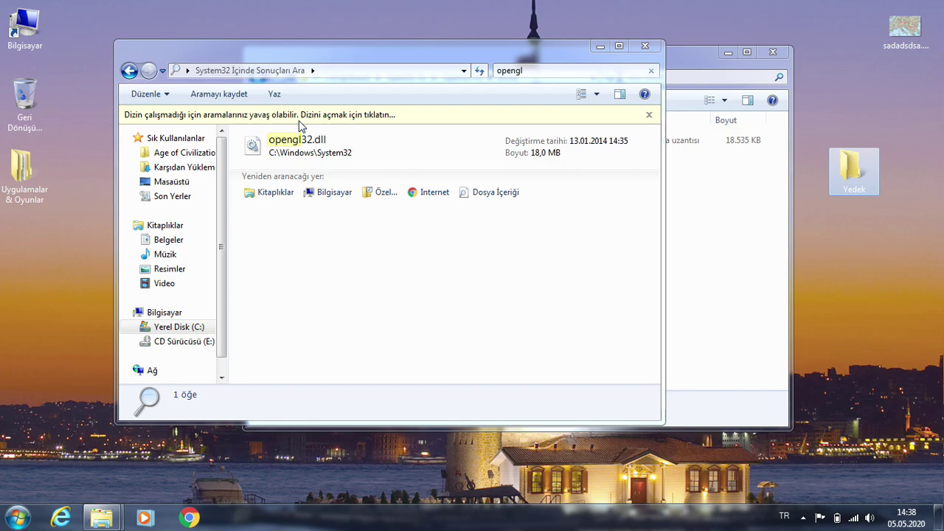
Take ownership of opengl32.dll found in System32
{"action": "right_click", "coordinate": [337, 143]}
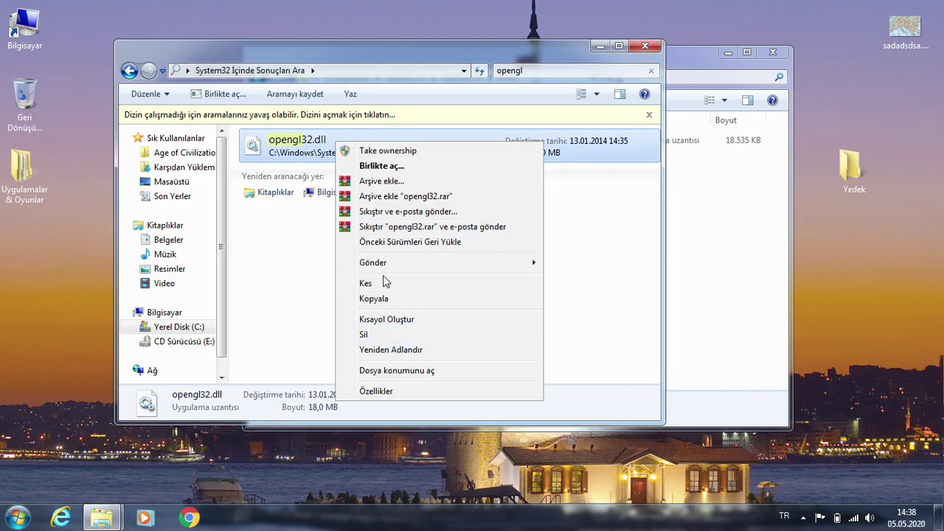
{"action": "left_click", "coordinate": [308, 266]}
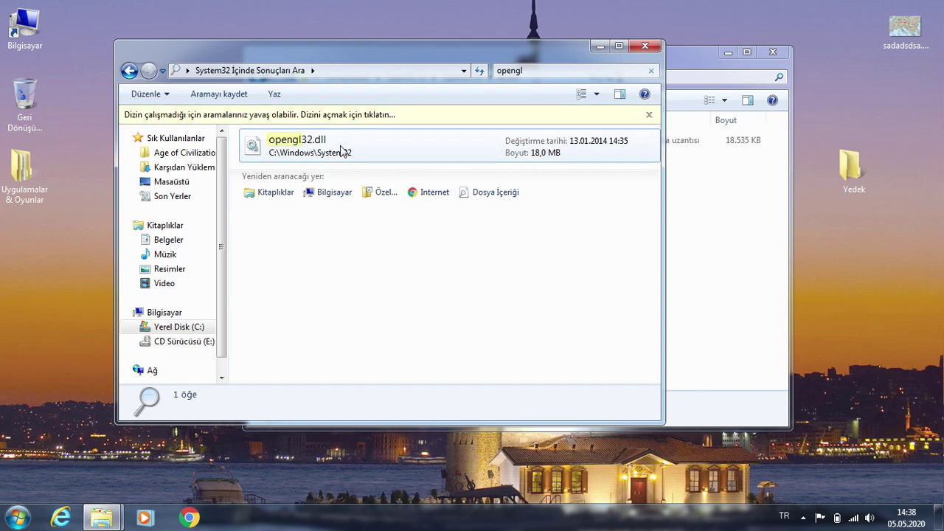
{"action": "left_click", "coordinate": [341, 152]}
{"action": "right_click", "coordinate": [341, 151]}
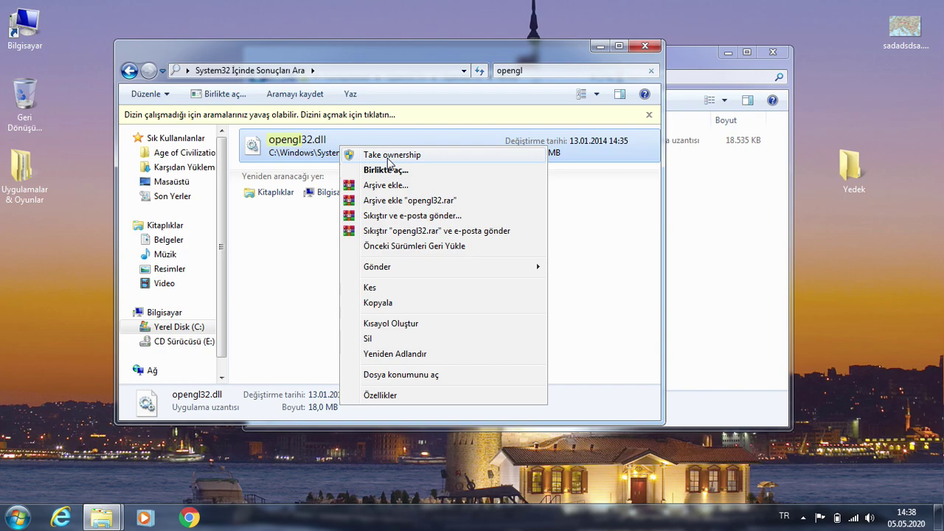
{"action": "left_click", "coordinate": [426, 156]}
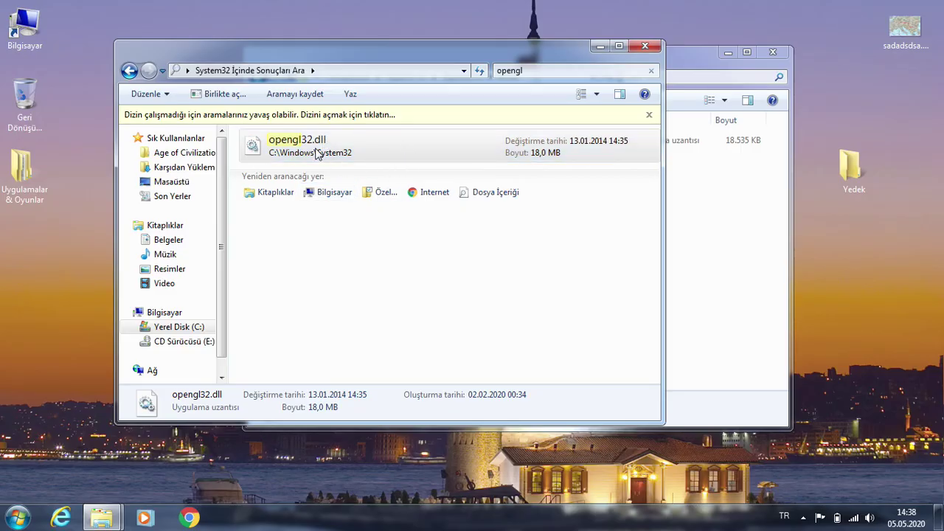
Copy System32's opengl32.dll into the Yedek folder on the desktop as a backup and close that folder
{"action": "right_click", "coordinate": [348, 151]}
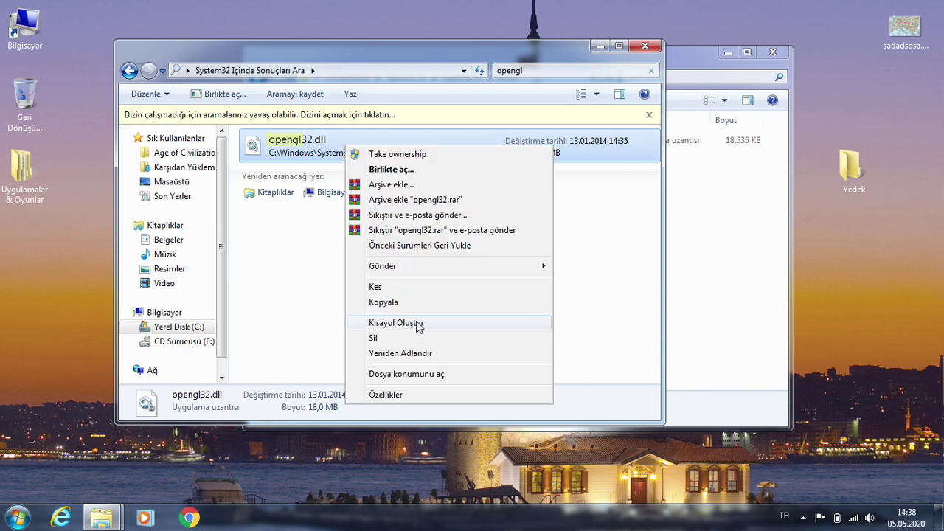
{"action": "left_click", "coordinate": [417, 304]}
{"action": "left_click", "coordinate": [848, 177]}
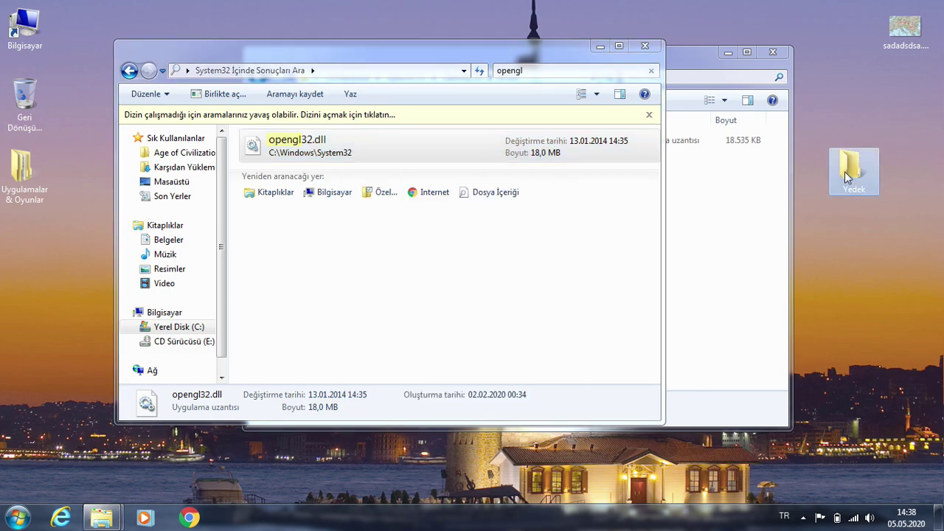
{"action": "double_click", "coordinate": [848, 177]}
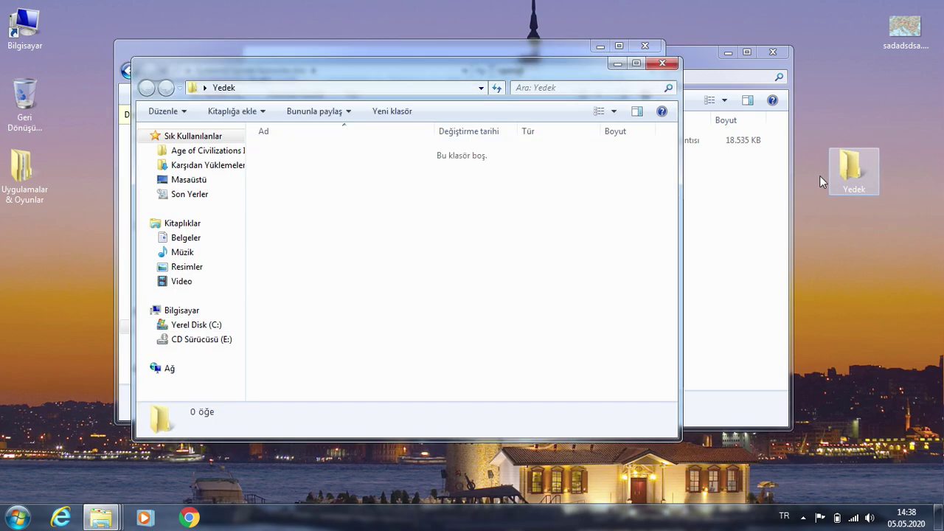
{"action": "key", "text": "ctrl+v"}
{"action": "right_click", "coordinate": [470, 217]}
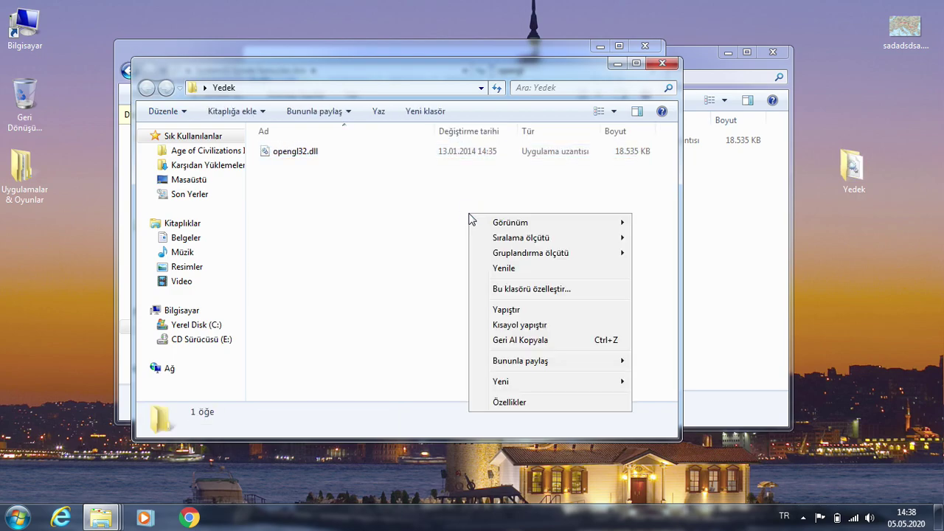
{"action": "left_click", "coordinate": [489, 271]}
{"action": "left_click", "coordinate": [662, 64]}
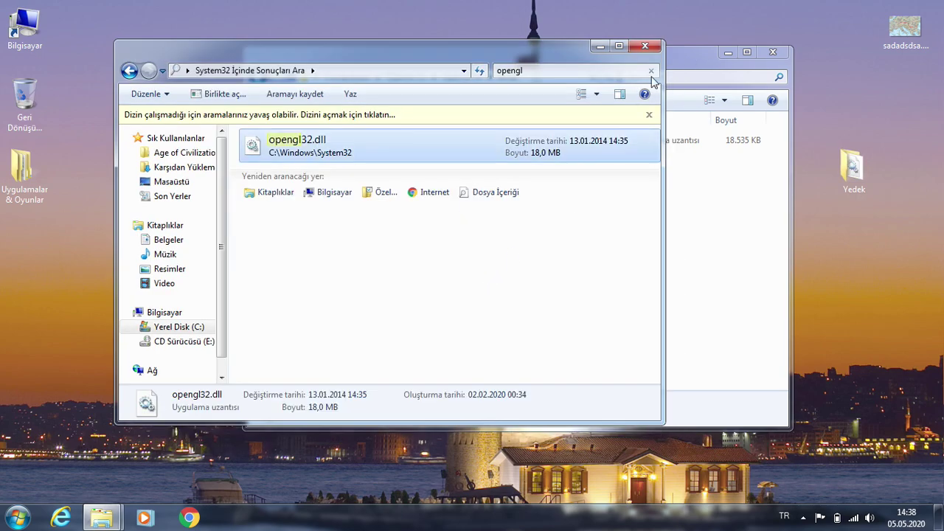
Move the Yedek folder further down the desktop and check its backup copy of opengl32.dll
{"action": "left_click", "coordinate": [443, 286]}
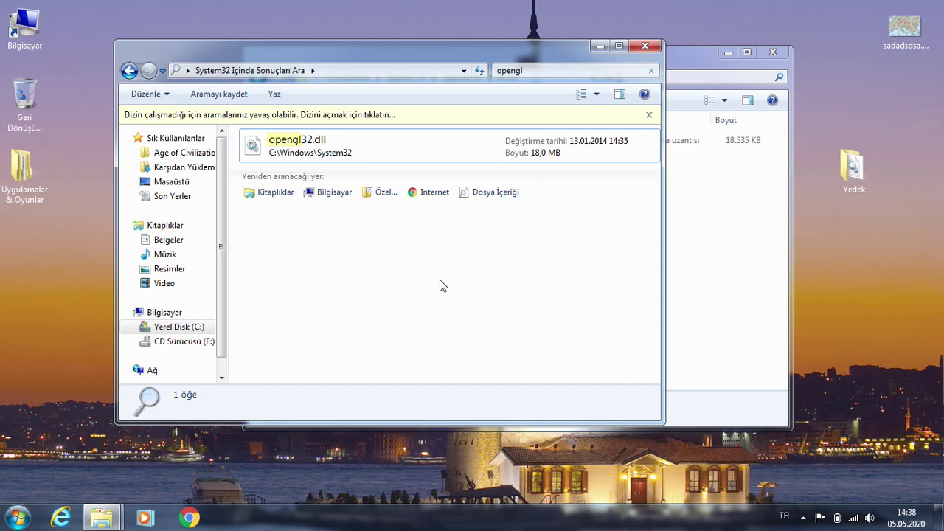
{"action": "left_click_drag", "start_coordinate": [853, 173], "coordinate": [856, 242]}
{"action": "double_click", "coordinate": [853, 238]}
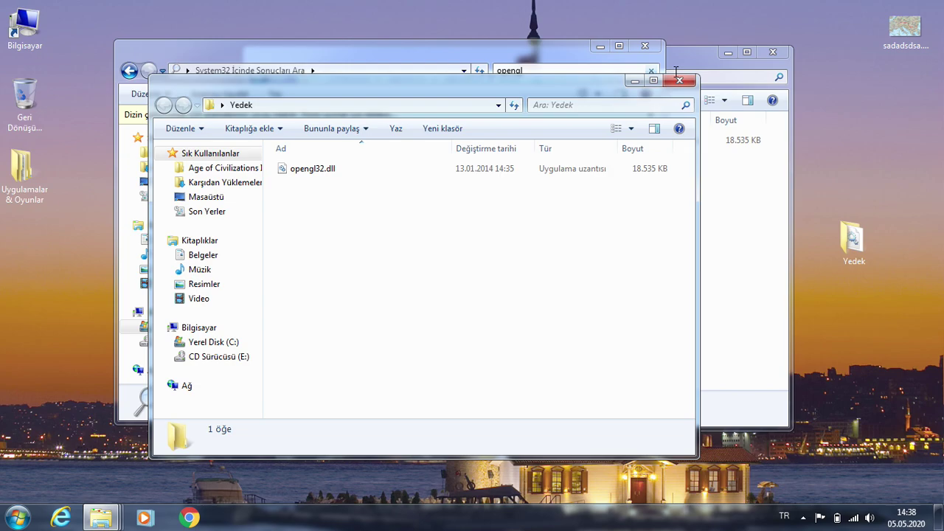
{"action": "key", "text": "alt+F4"}
Refresh the opengl search, return to the full System32 folder, and bring the OpenGL fix's 64 bit window to the front
{"action": "right_click", "coordinate": [307, 245]}
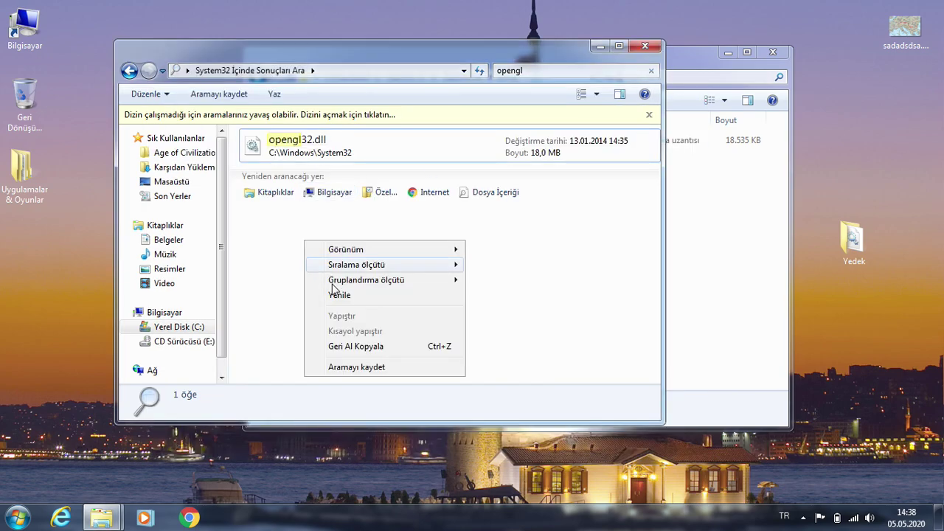
{"action": "left_click", "coordinate": [338, 295]}
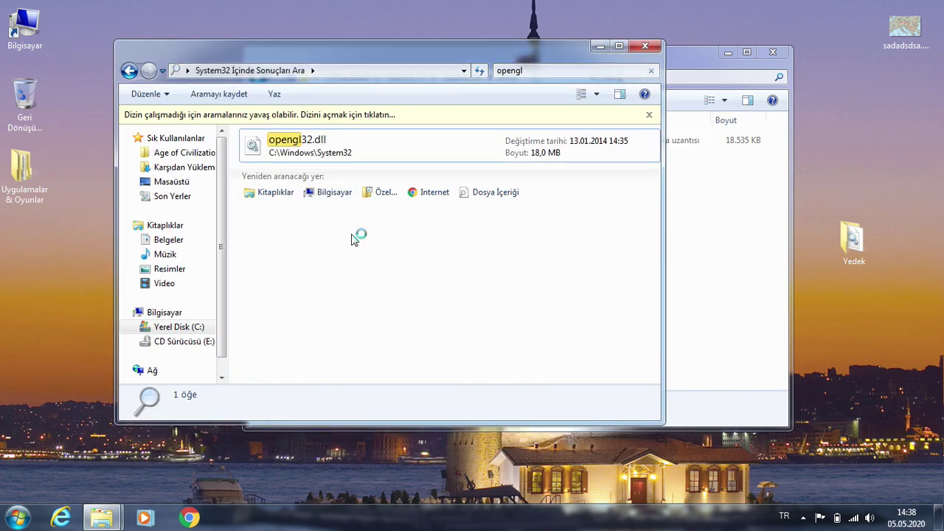
{"action": "left_click", "coordinate": [129, 71]}
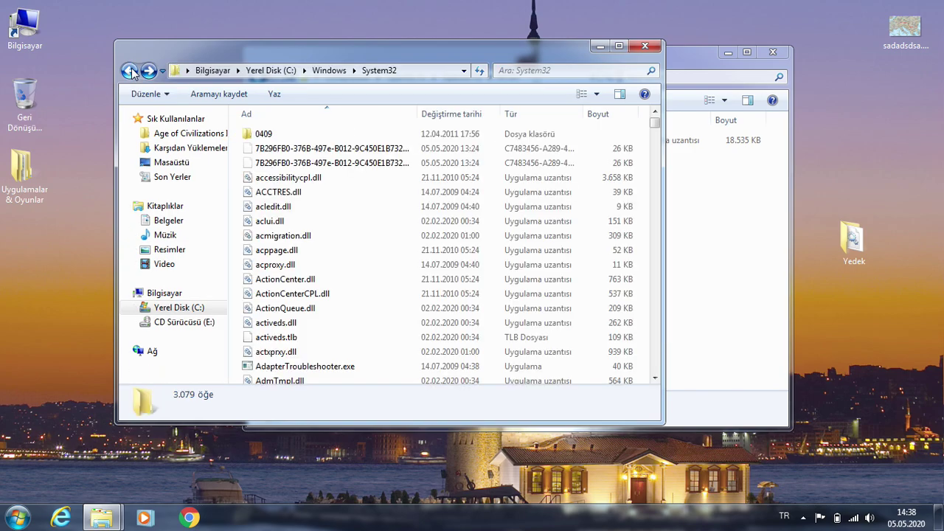
{"action": "left_click_drag", "start_coordinate": [452, 50], "coordinate": [430, 207]}
{"action": "left_click", "coordinate": [443, 175]}
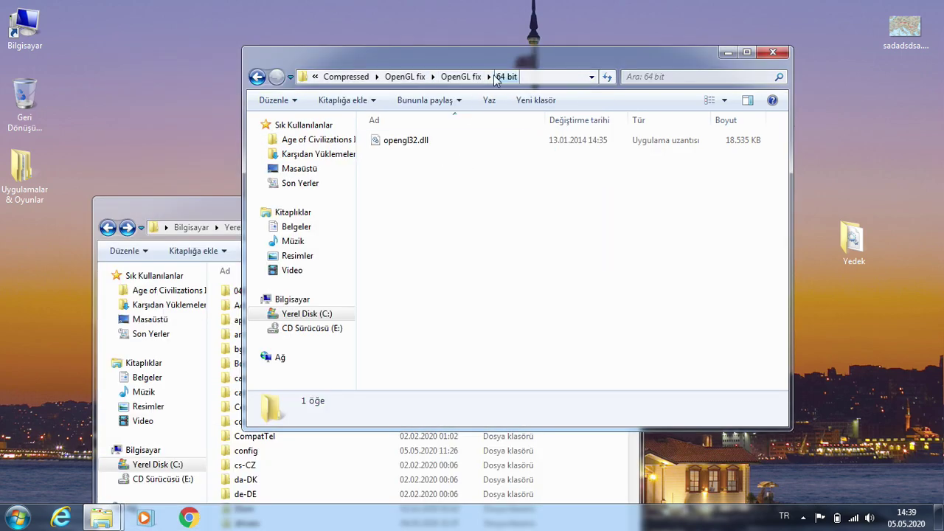
Copy opengl32.dll from the 64 bit folder into System32, replacing the existing file and granting administrator permission
{"action": "left_click_drag", "start_coordinate": [402, 194], "coordinate": [494, 140]}
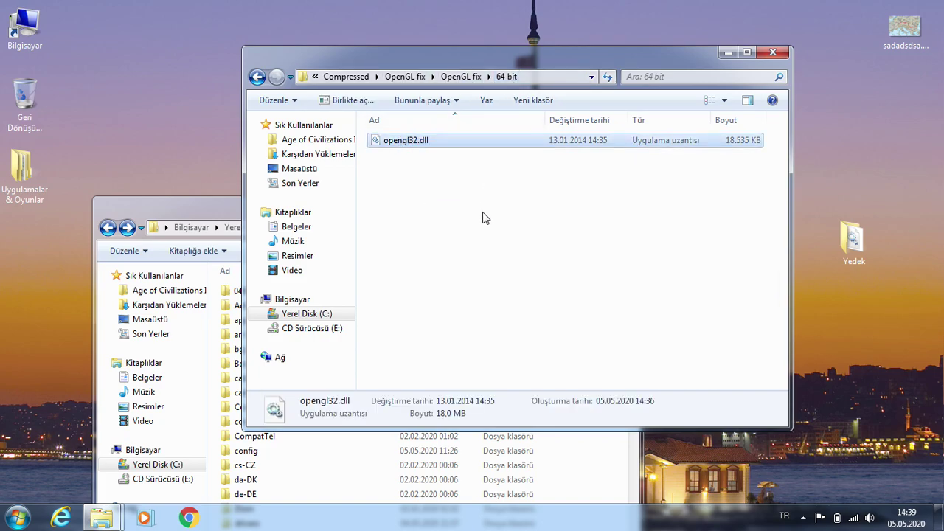
{"action": "right_click", "coordinate": [504, 143]}
{"action": "left_click", "coordinate": [582, 322]}
{"action": "left_click", "coordinate": [626, 457]}
{"action": "left_click_drag", "start_coordinate": [525, 204], "coordinate": [566, 77]}
{"action": "right_click", "coordinate": [664, 222]}
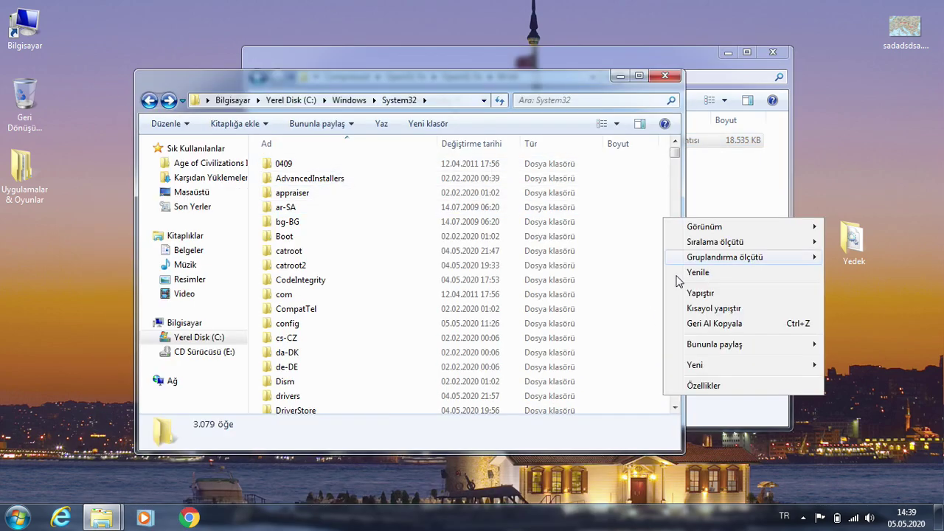
{"action": "left_click", "coordinate": [697, 295]}
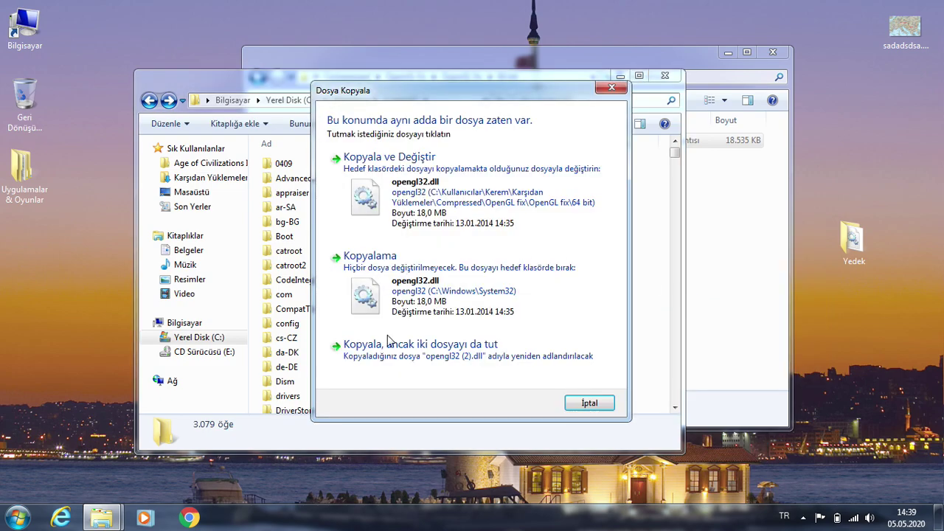
{"action": "left_click", "coordinate": [398, 188]}
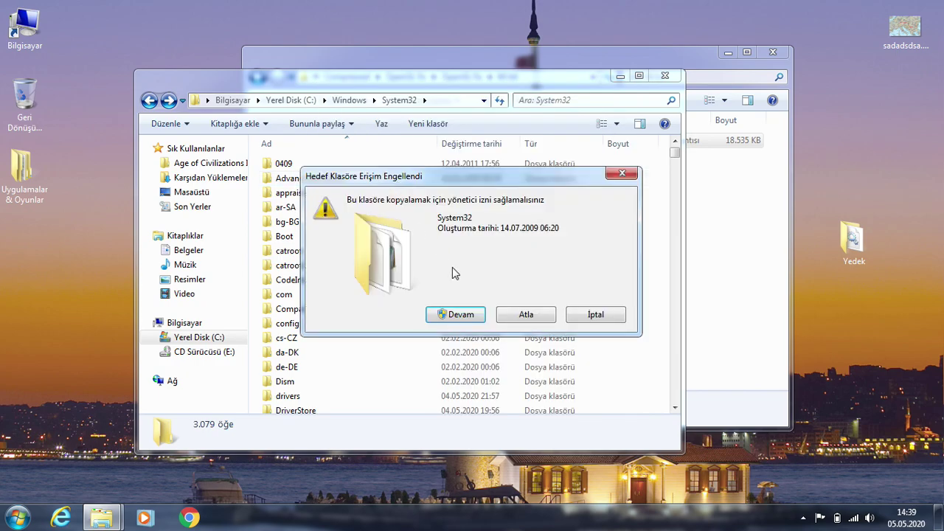
{"action": "left_click", "coordinate": [465, 317]}
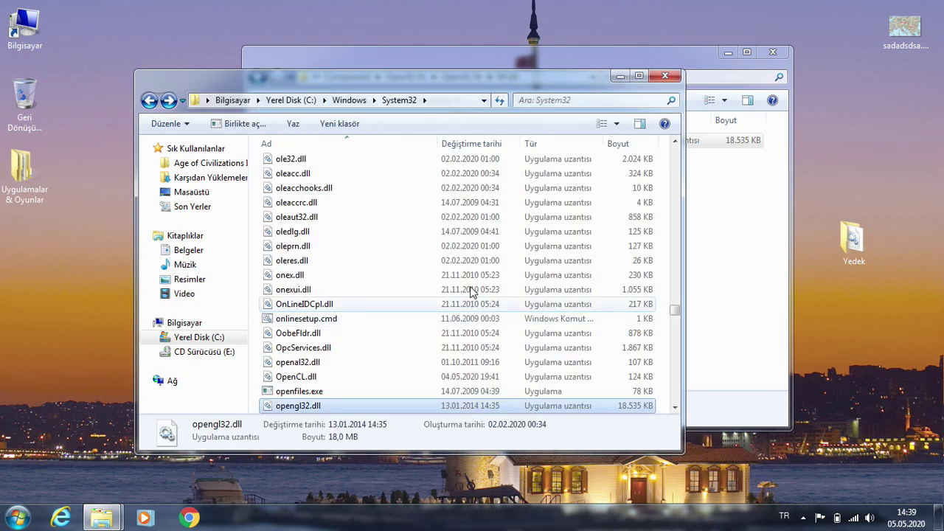
Check opengl32.dll in System32 and close both file windows
{"action": "scroll", "coordinate": [439, 346], "scroll_direction": "down", "scroll_amount": 2}
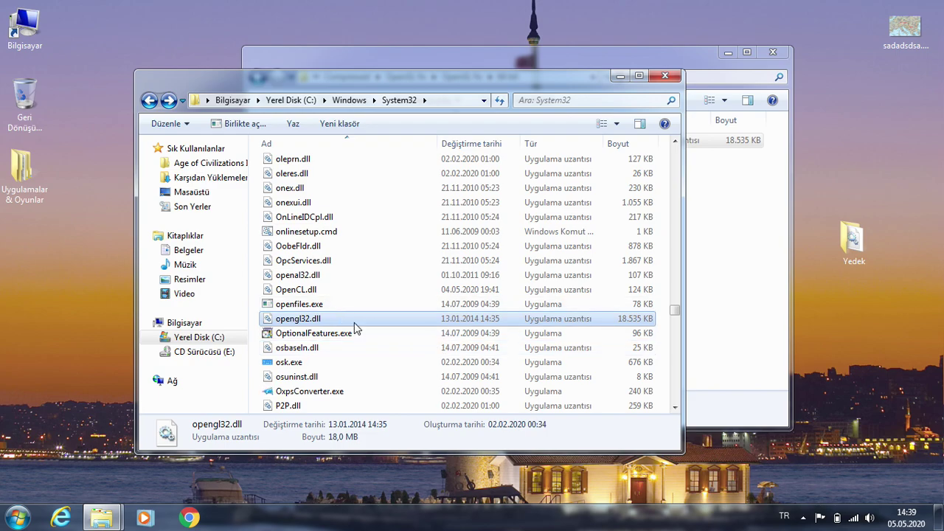
{"action": "left_click", "coordinate": [668, 80]}
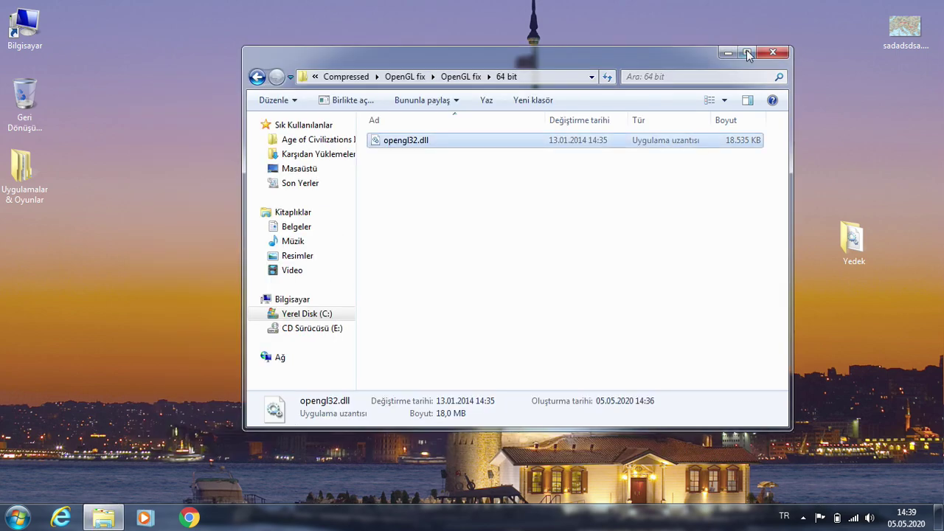
{"action": "left_click", "coordinate": [773, 52]}
{"action": "left_click_drag", "start_coordinate": [368, 1], "coordinate": [1, 265]}
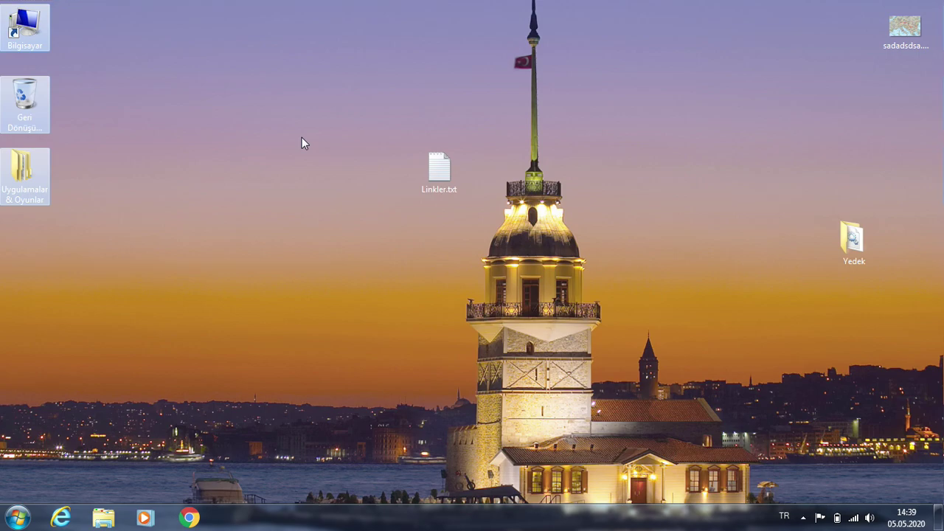
{"action": "right_click", "coordinate": [302, 138]}
{"action": "right_click", "coordinate": [320, 180]}
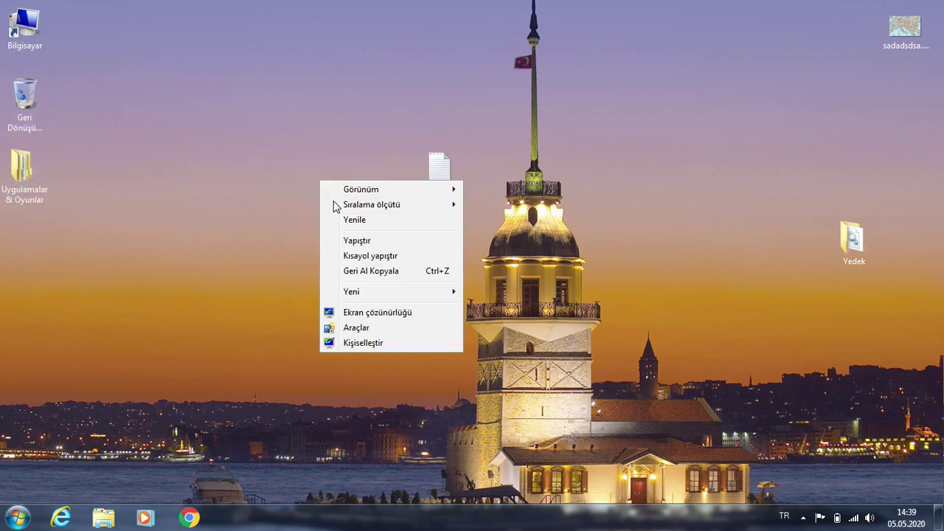
{"action": "left_click", "coordinate": [384, 221]}
Move the Yedek folder nearer the desktop's centre, open it, and select the backup opengl32.dll
{"action": "left_click_drag", "start_coordinate": [844, 239], "coordinate": [764, 247]}
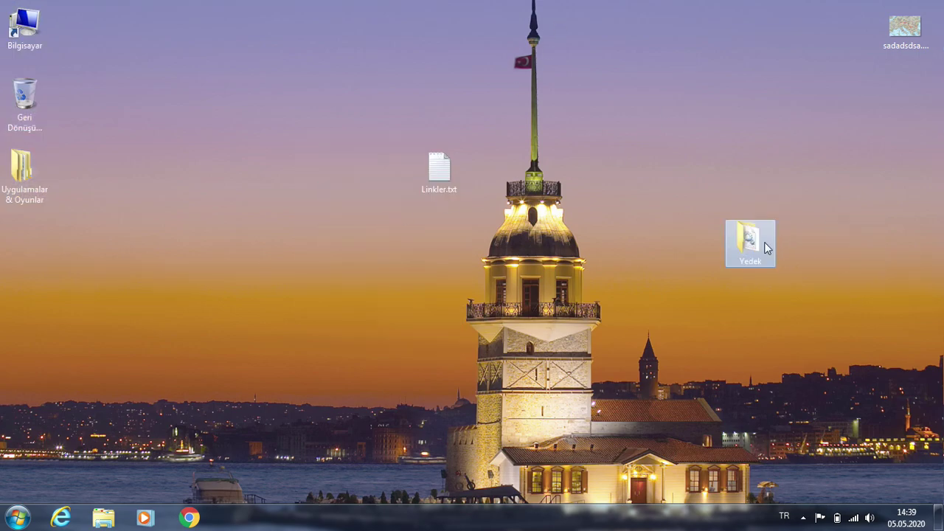
{"action": "double_click", "coordinate": [760, 243]}
{"action": "left_click_drag", "start_coordinate": [372, 199], "coordinate": [483, 159]}
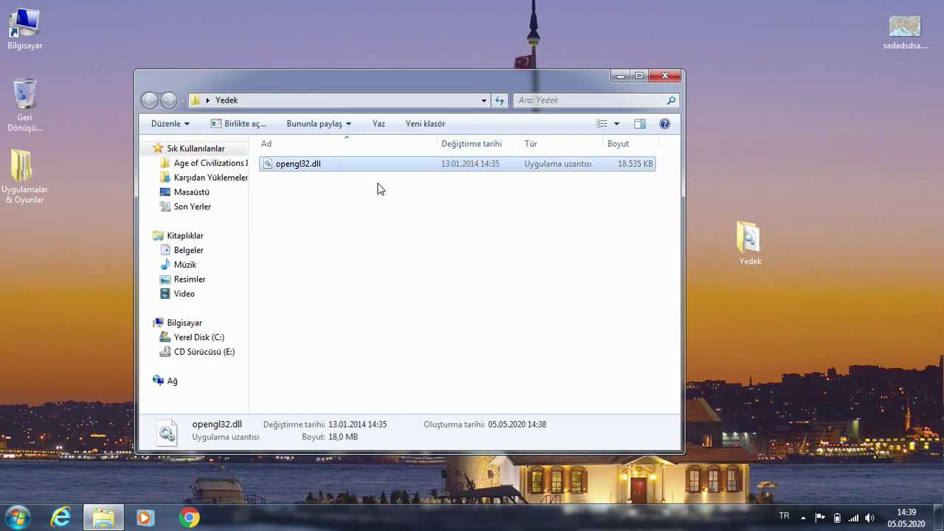
Browse to C:\Windows\System32, where the backup file would be restored, and close the window
{"action": "left_click", "coordinate": [211, 337]}
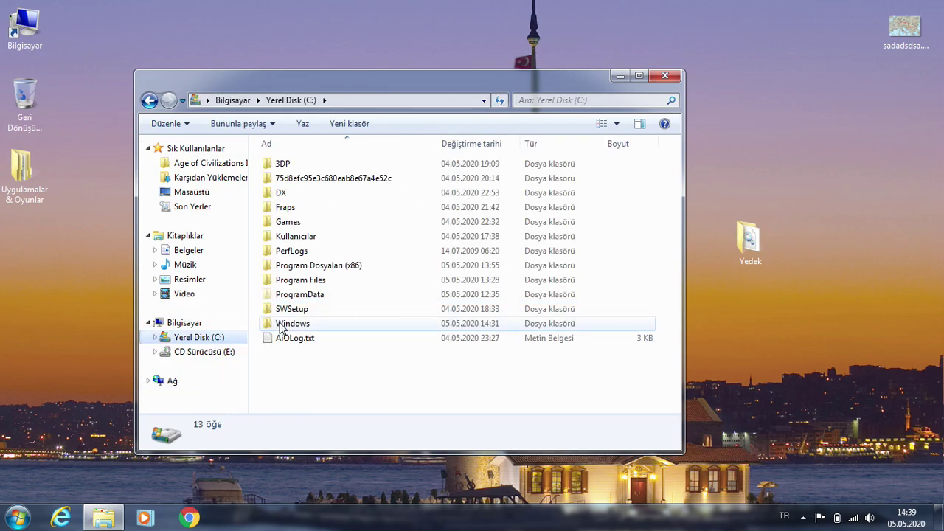
{"action": "double_click", "coordinate": [284, 323]}
{"action": "scroll", "coordinate": [294, 378], "scroll_direction": "down", "scroll_amount": 1}
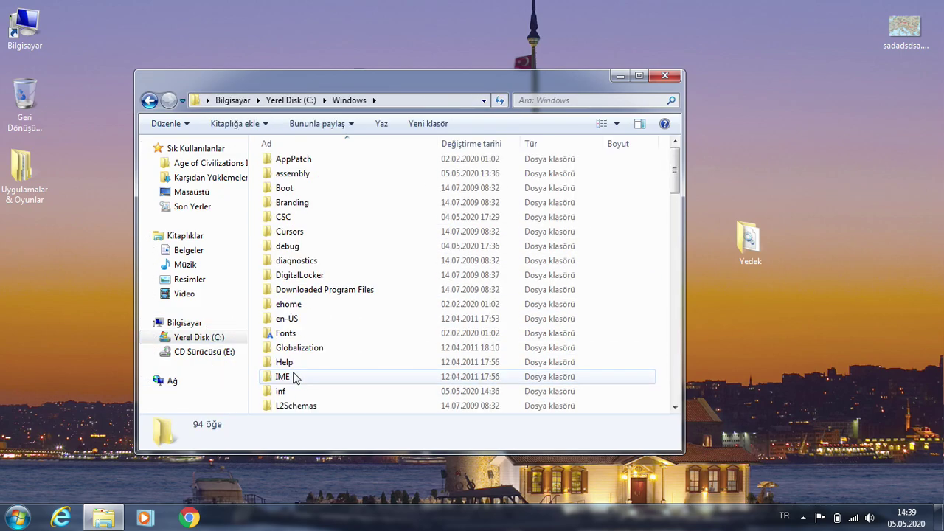
{"action": "scroll", "coordinate": [294, 378], "scroll_direction": "down", "scroll_amount": 8}
{"action": "scroll", "coordinate": [294, 377], "scroll_direction": "down", "scroll_amount": 3}
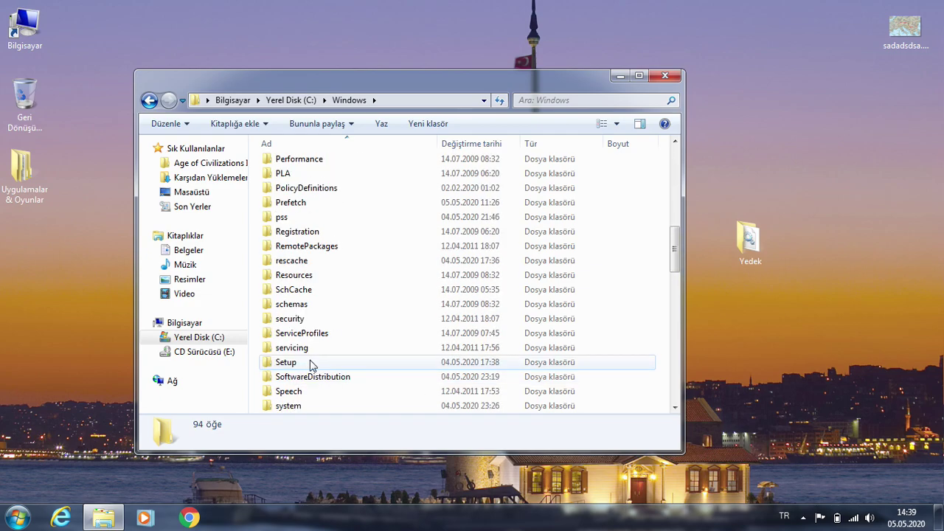
{"action": "left_click", "coordinate": [330, 337]}
{"action": "double_click", "coordinate": [330, 338]}
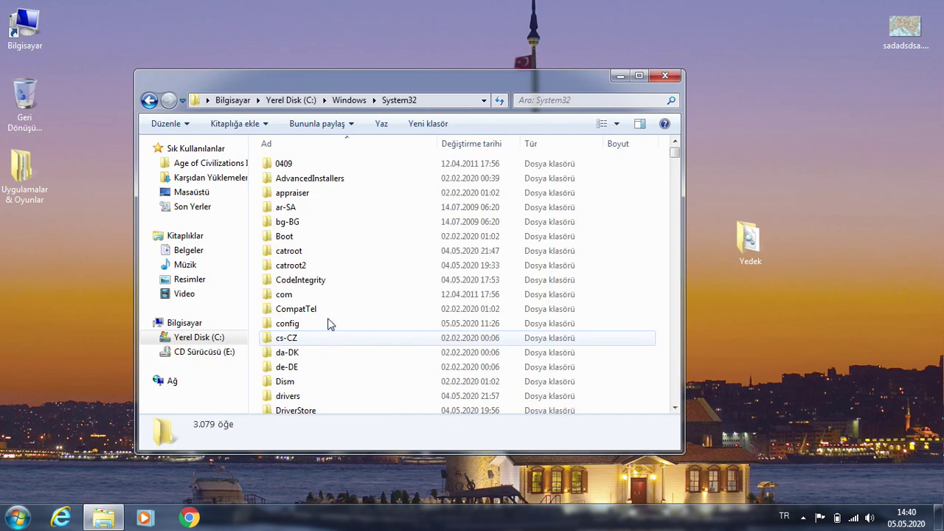
{"action": "left_click", "coordinate": [666, 76]}
{"action": "double_click", "coordinate": [47, 25]}
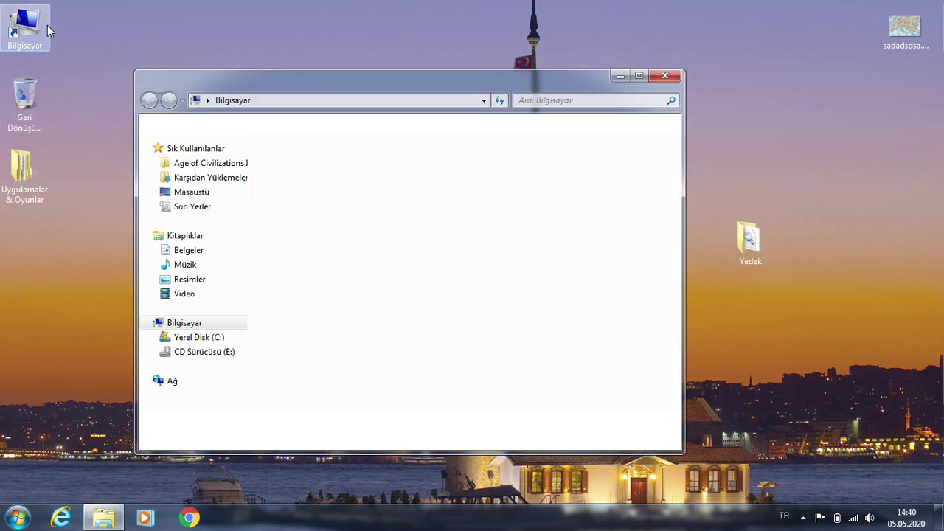
{"action": "right_click", "coordinate": [448, 273]}
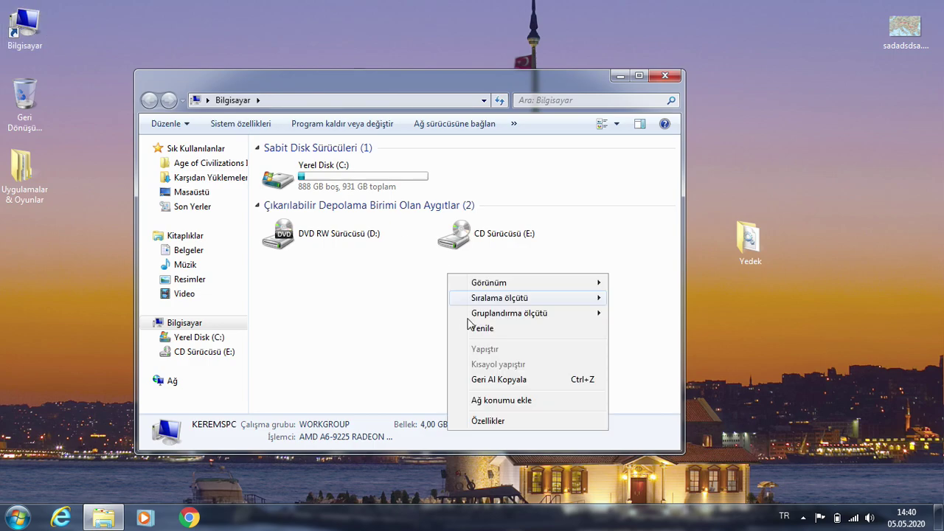
{"action": "left_click", "coordinate": [477, 329]}
{"action": "left_click", "coordinate": [666, 75]}
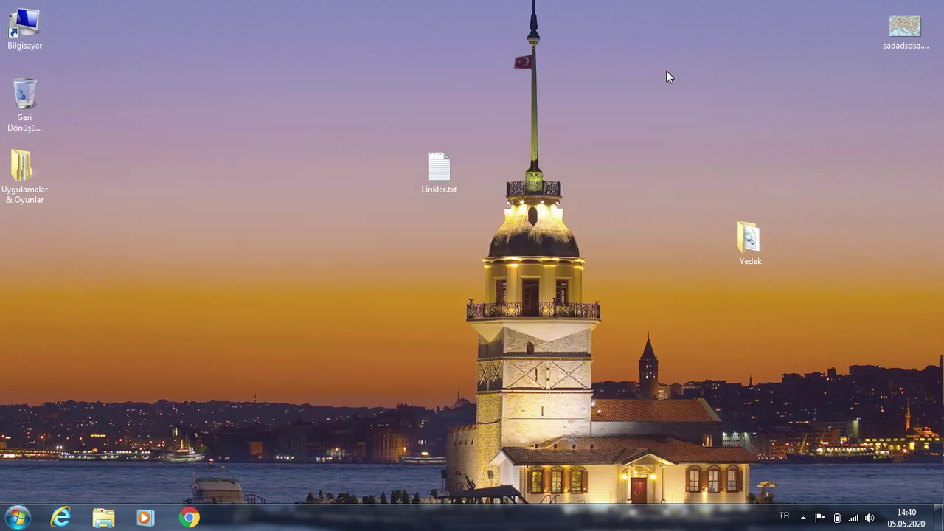
Refresh the desktop, view the download links in Linkler.txt, and close the file
{"action": "right_click", "coordinate": [250, 158]}
{"action": "left_click", "coordinate": [319, 198]}
{"action": "double_click", "coordinate": [429, 172]}
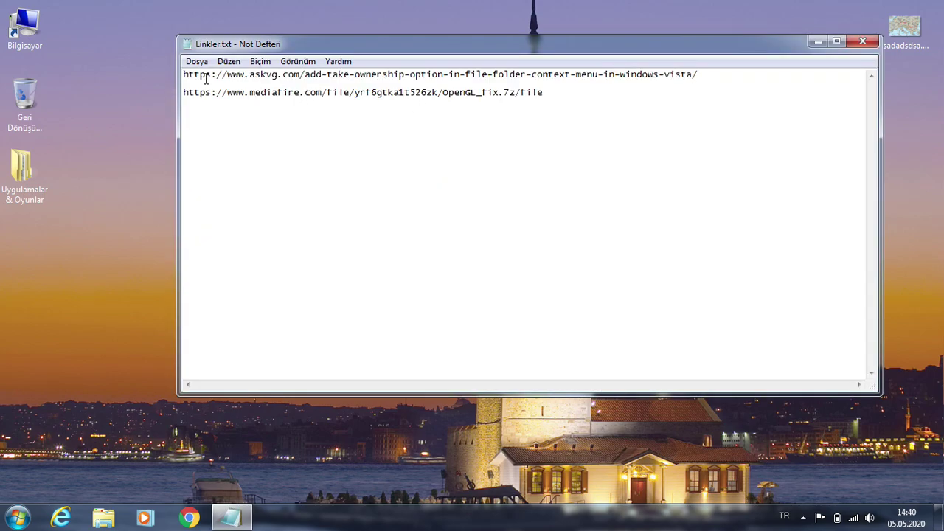
{"action": "left_click", "coordinate": [862, 42]}
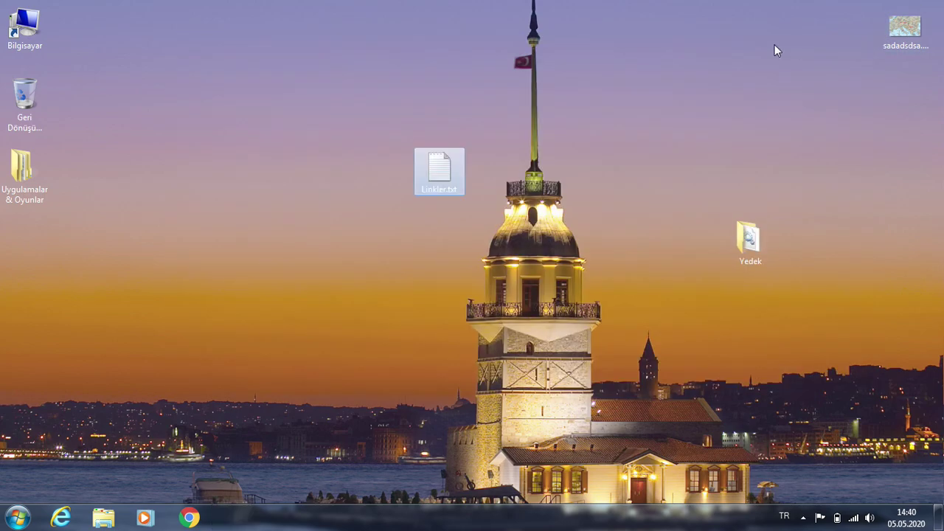
{"action": "right_click", "coordinate": [196, 159]}
{"action": "left_click", "coordinate": [226, 199]}
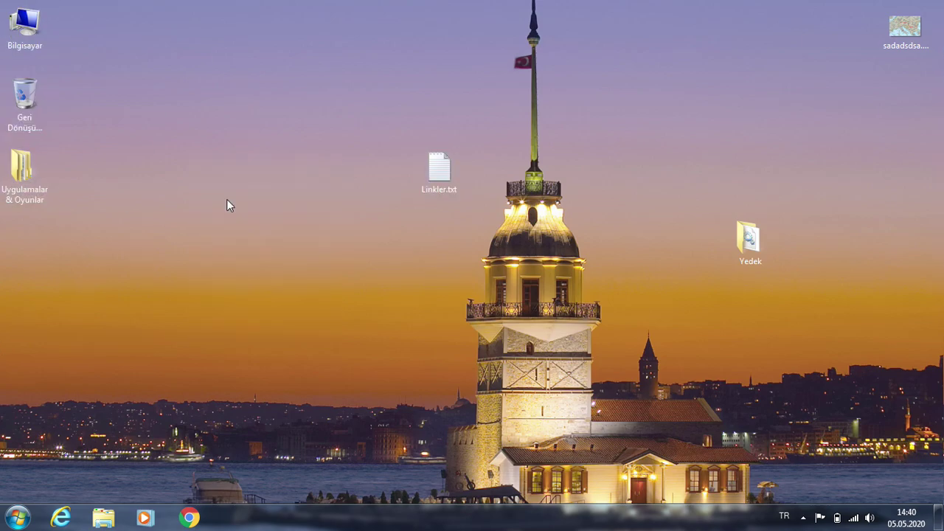
{"action": "right_click", "coordinate": [227, 199]}
{"action": "left_click", "coordinate": [247, 239]}
{"action": "right_click", "coordinate": [245, 235]}
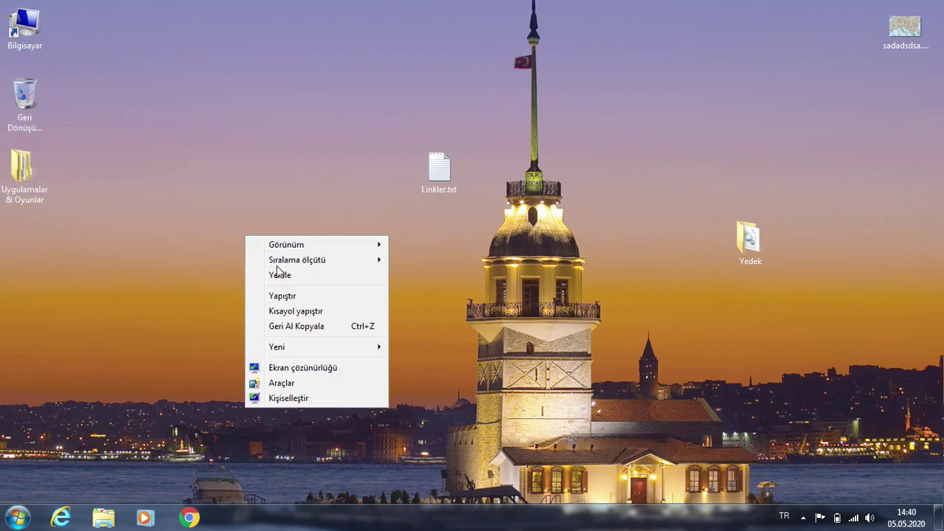
{"action": "left_click", "coordinate": [286, 277]}
{"action": "right_click", "coordinate": [285, 276]}
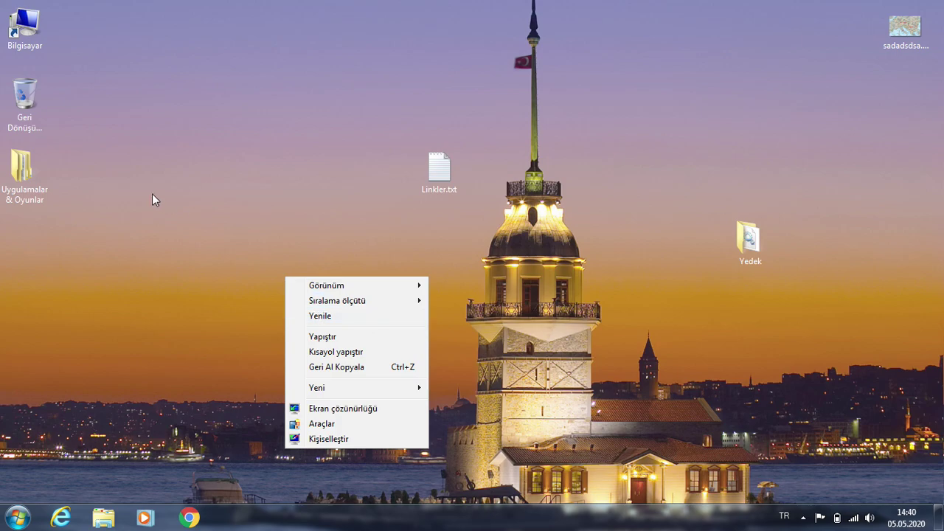
{"action": "left_click", "coordinate": [92, 109]}
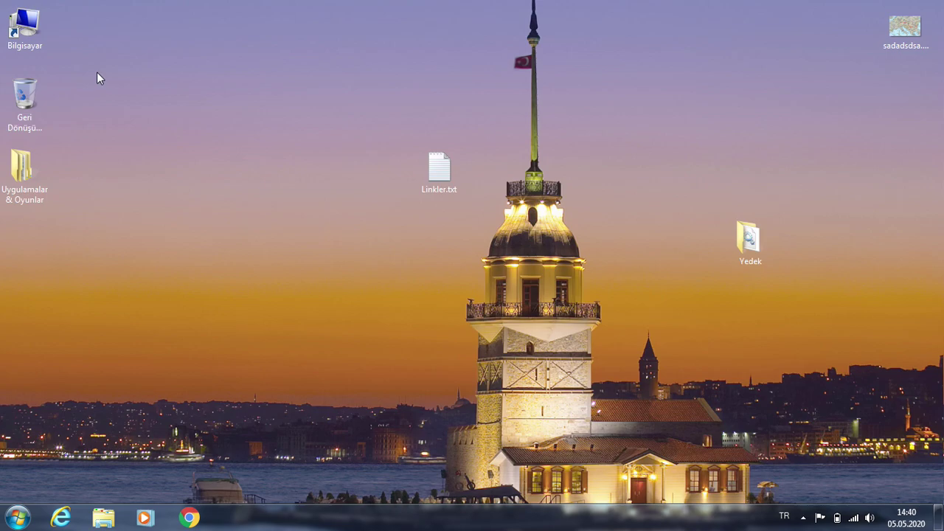
{"action": "left_click_drag", "start_coordinate": [464, 135], "coordinate": [324, 234]}
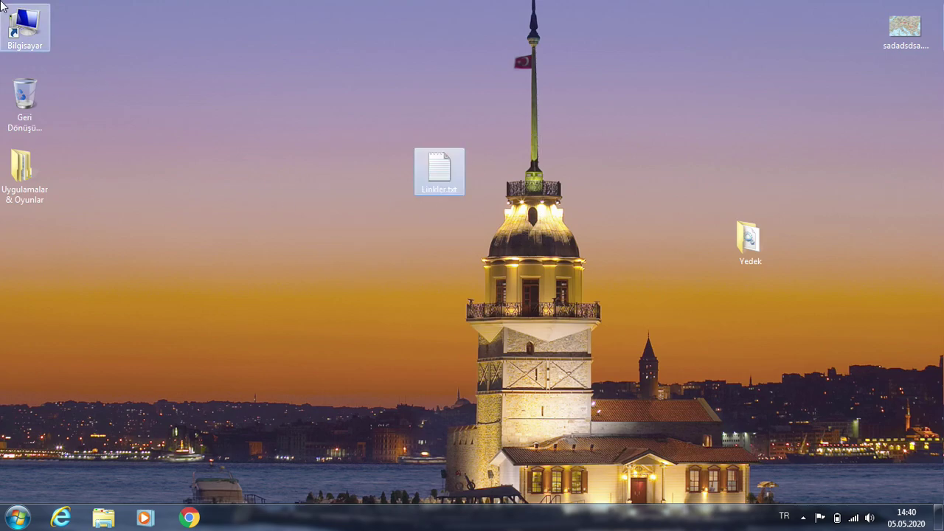
Open the Age of Civilizations II game folder from the favourites, widen the window to show its full path, and close it
{"action": "double_click", "coordinate": [43, 33]}
{"action": "left_click", "coordinate": [197, 163]}
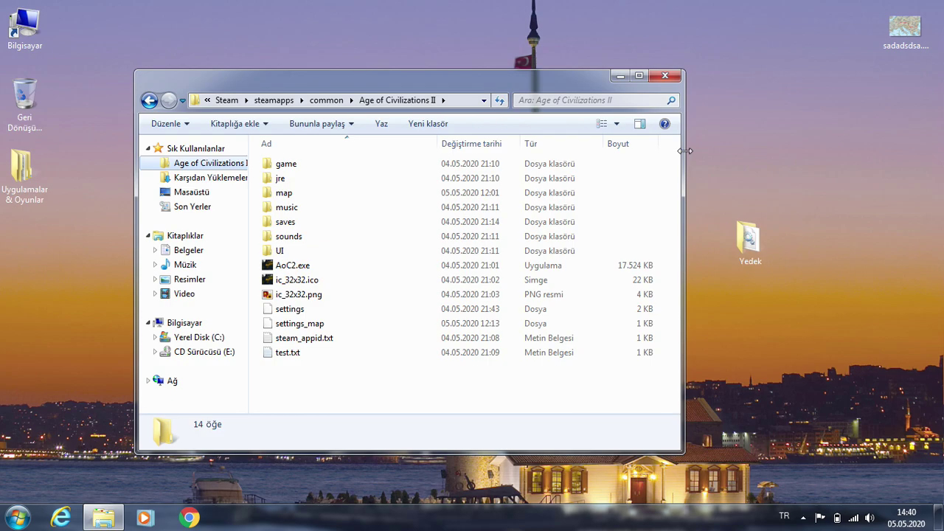
{"action": "left_click_drag", "start_coordinate": [685, 152], "coordinate": [794, 154]}
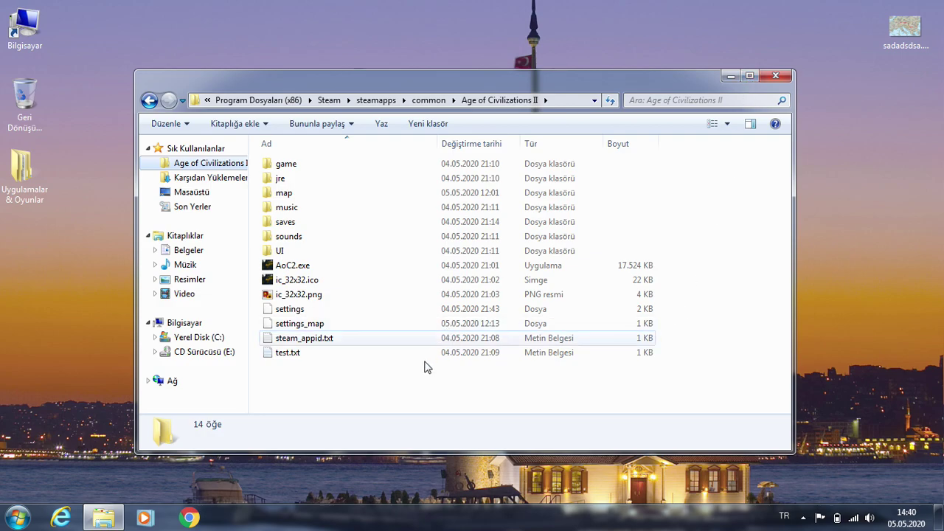
{"action": "right_click", "coordinate": [423, 388]}
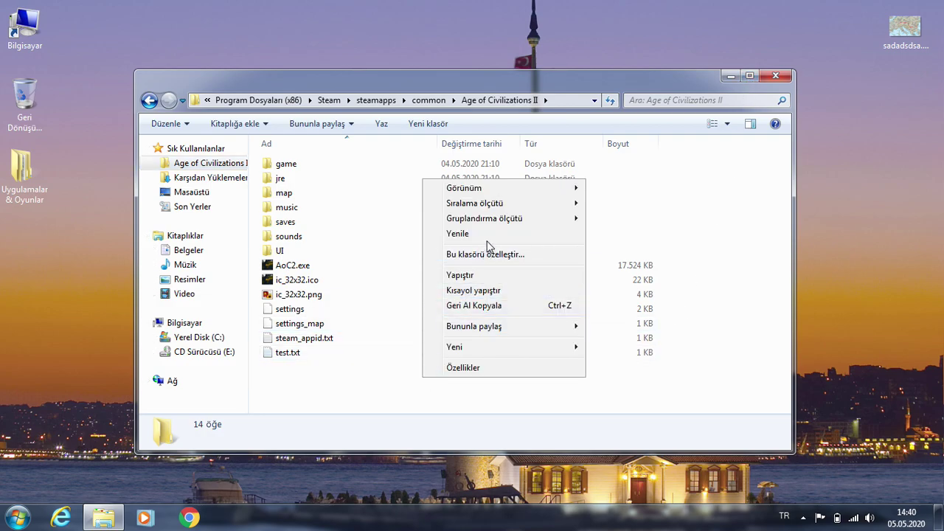
{"action": "left_click", "coordinate": [776, 75]}
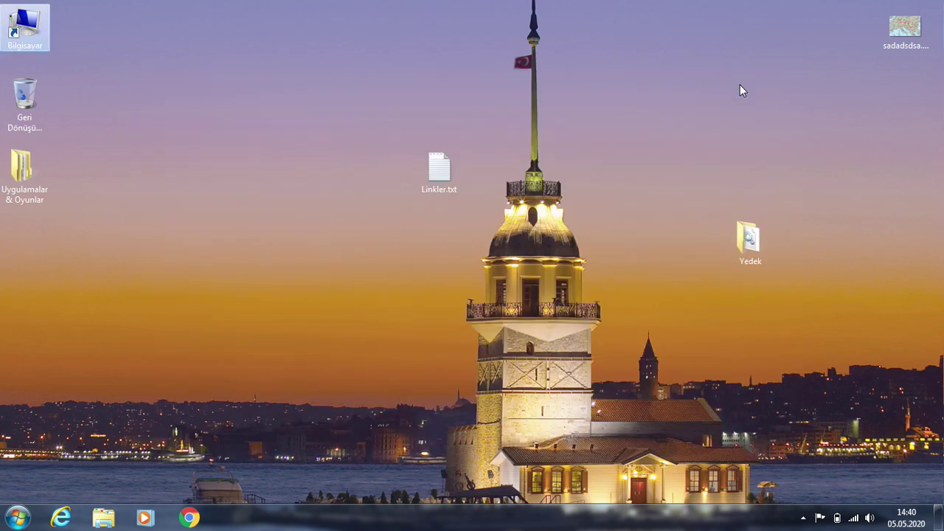
View the graphics adapter's properties through the screen resolution's advanced settings, and close both windows
{"action": "right_click", "coordinate": [490, 212]}
{"action": "mouse_move", "coordinate": [526, 328]}
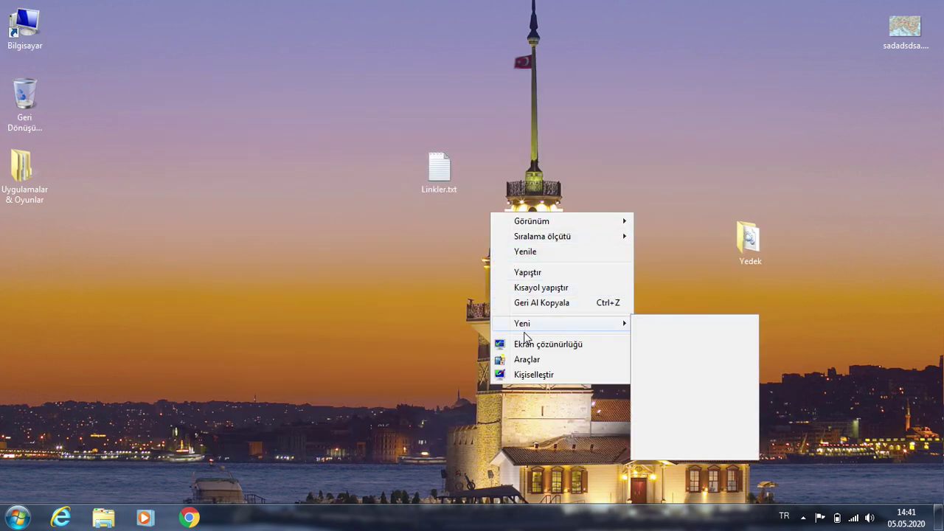
{"action": "left_click", "coordinate": [522, 345]}
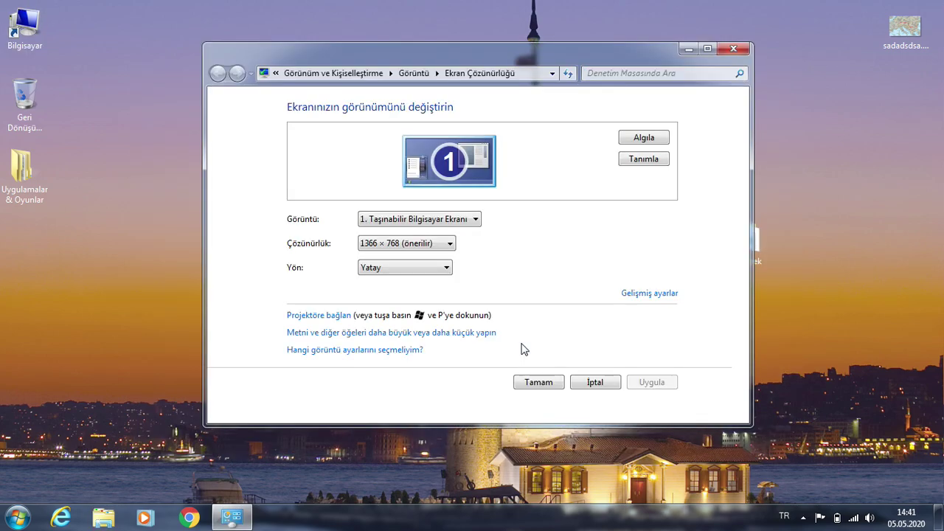
{"action": "left_click", "coordinate": [649, 293]}
{"action": "left_click_drag", "start_coordinate": [364, 68], "coordinate": [447, 83]}
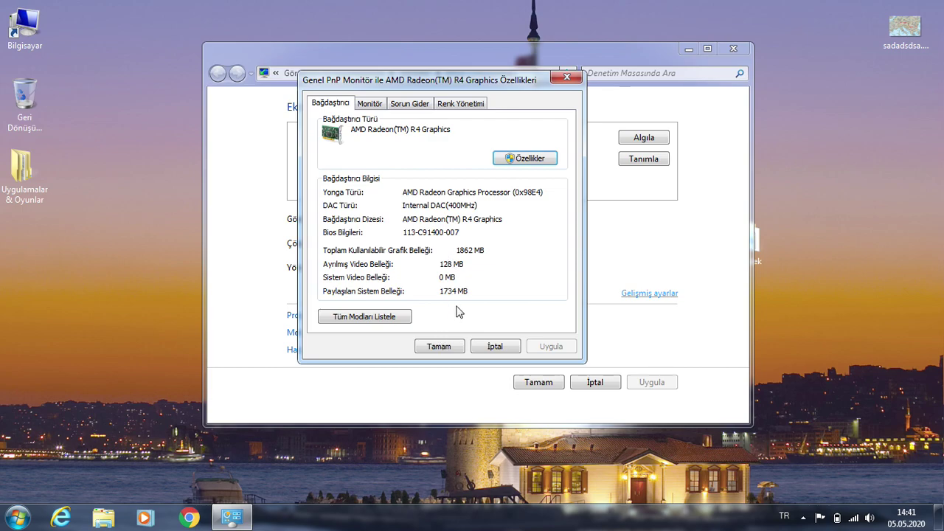
{"action": "left_click_drag", "start_coordinate": [476, 79], "coordinate": [522, 109]}
{"action": "mouse_move", "coordinate": [521, 109]}
{"action": "left_mouse_down"}
{"action": "mouse_move", "coordinate": [512, 96]}
{"action": "mouse_move", "coordinate": [527, 109]}
{"action": "left_mouse_up"}
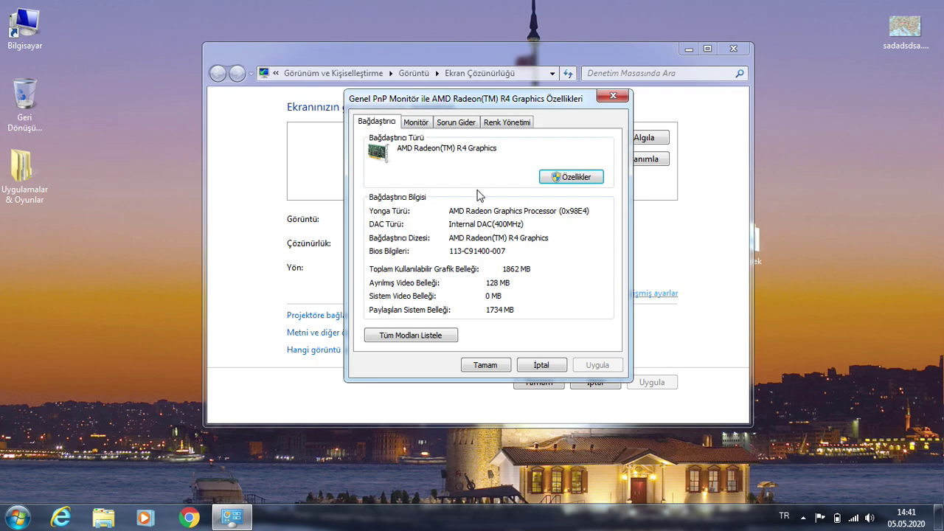
{"action": "left_click", "coordinate": [500, 364]}
{"action": "left_click", "coordinate": [556, 386]}
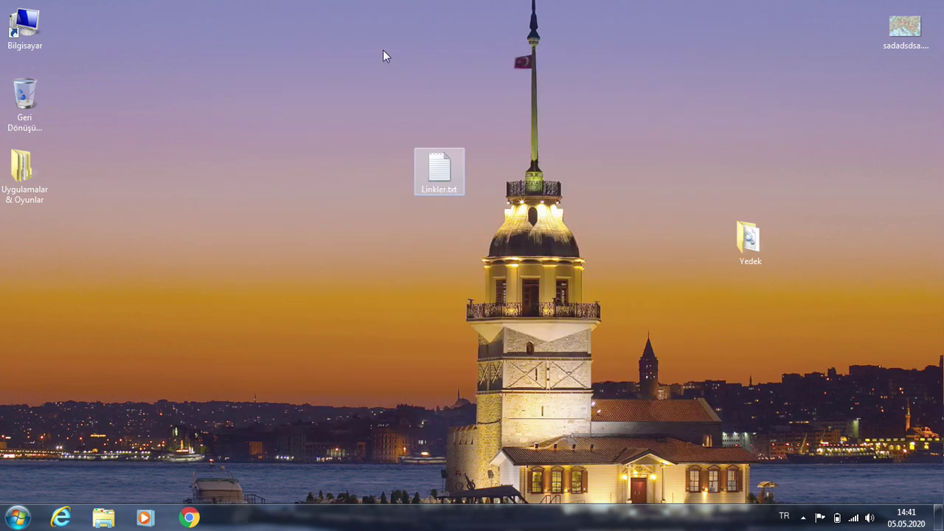
{"action": "right_click", "coordinate": [146, 184]}
{"action": "left_click", "coordinate": [165, 225]}
{"action": "right_click", "coordinate": [166, 226]}
{"action": "left_click", "coordinate": [212, 266]}
{"action": "right_click", "coordinate": [212, 267]}
{"action": "left_click", "coordinate": [234, 302]}
{"action": "right_click", "coordinate": [234, 301]}
{"action": "left_click", "coordinate": [259, 336]}
{"action": "right_click", "coordinate": [260, 336]}
{"action": "left_click", "coordinate": [301, 203]}
{"action": "right_click", "coordinate": [301, 203]}
{"action": "left_click", "coordinate": [333, 246]}
{"action": "right_click", "coordinate": [331, 248]}
{"action": "left_click", "coordinate": [351, 286]}
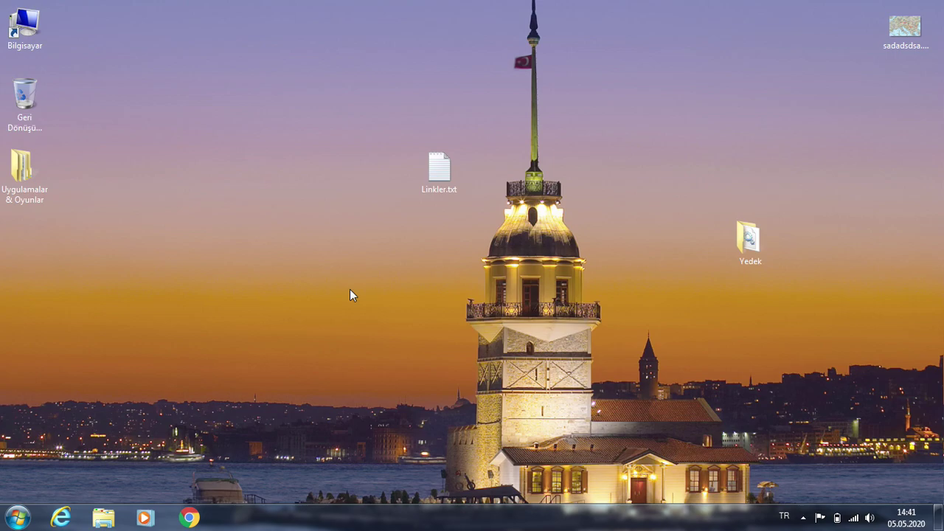
{"action": "right_click", "coordinate": [351, 290]}
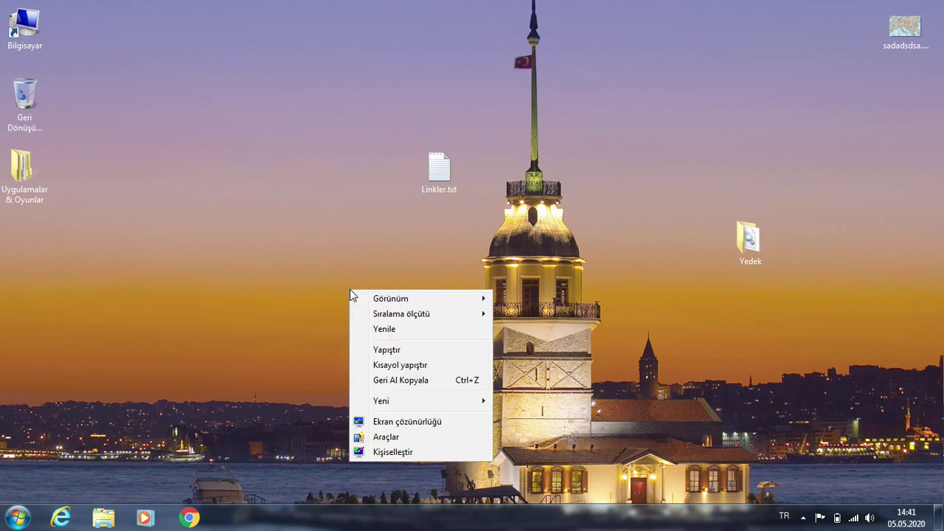
{"action": "left_click", "coordinate": [361, 328]}
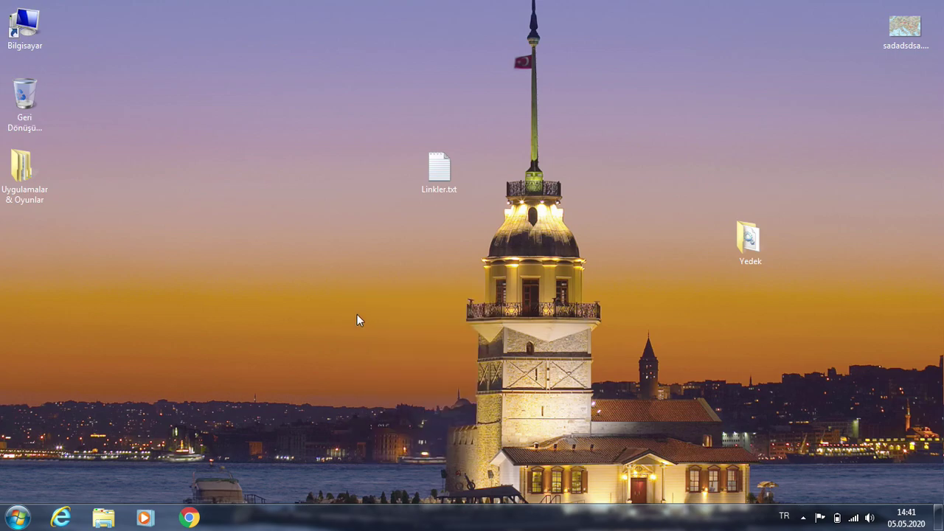